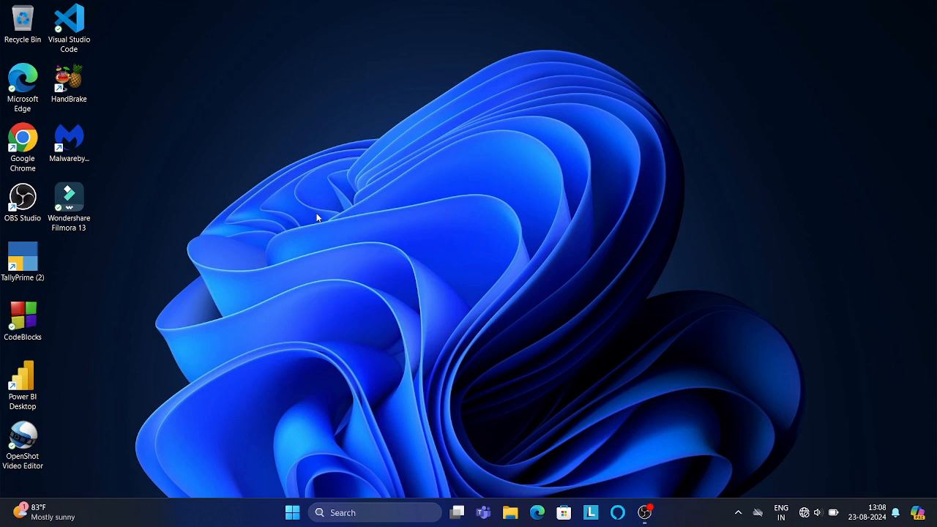
pyautogui.rightClick(317, 217)
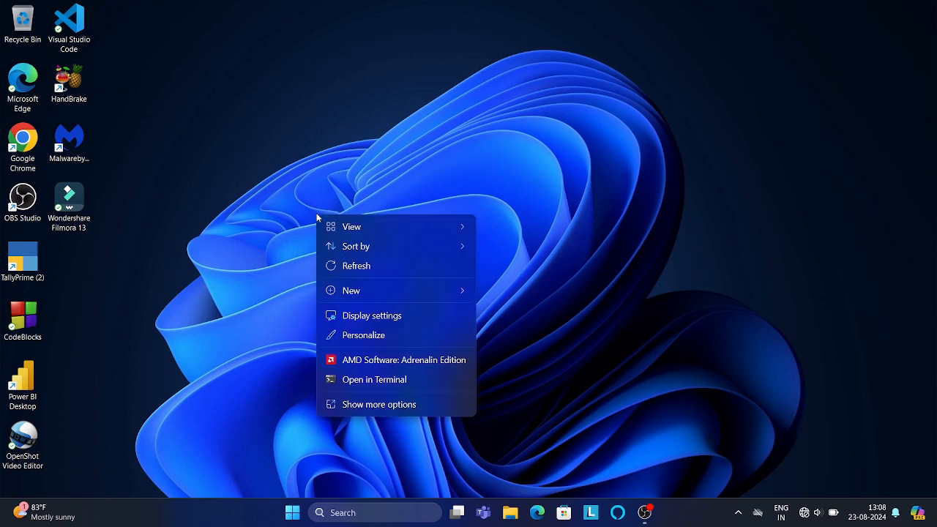
pyautogui.click(351, 267)
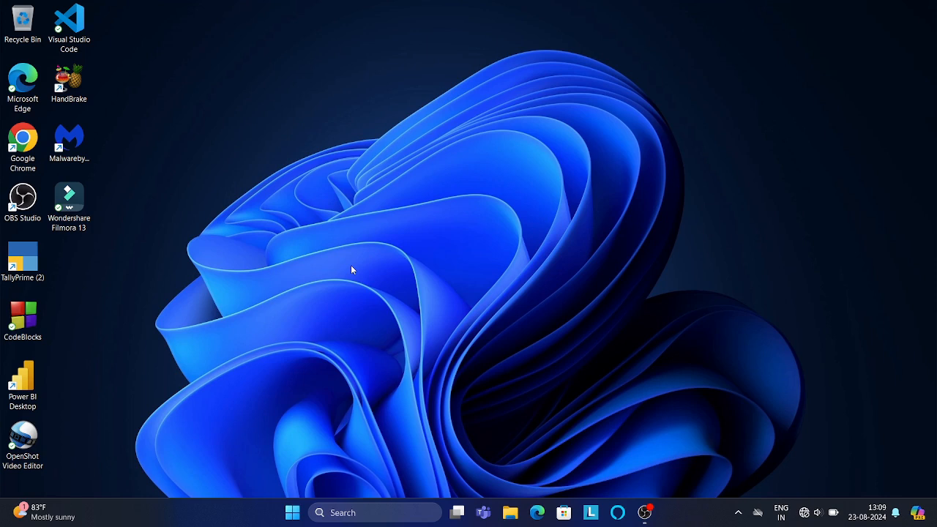
pyautogui.rightClick(298, 161)
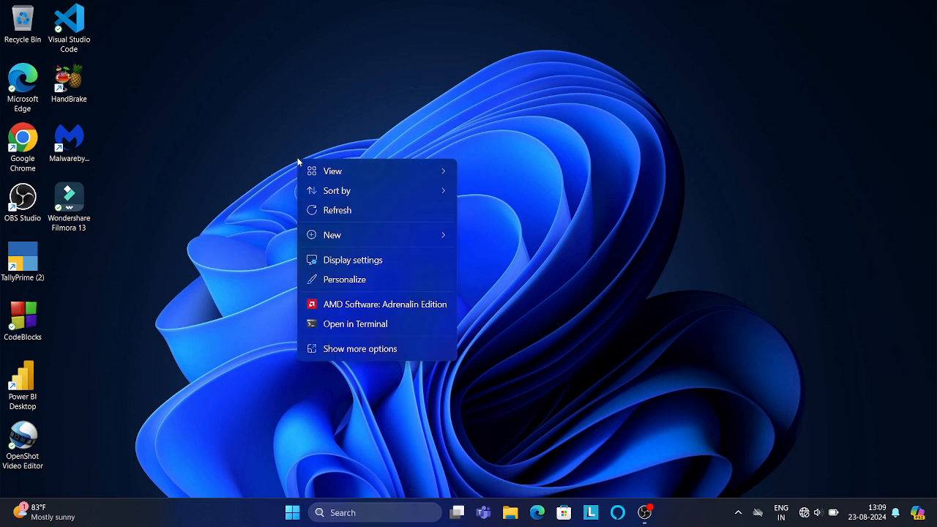
pyautogui.click(327, 208)
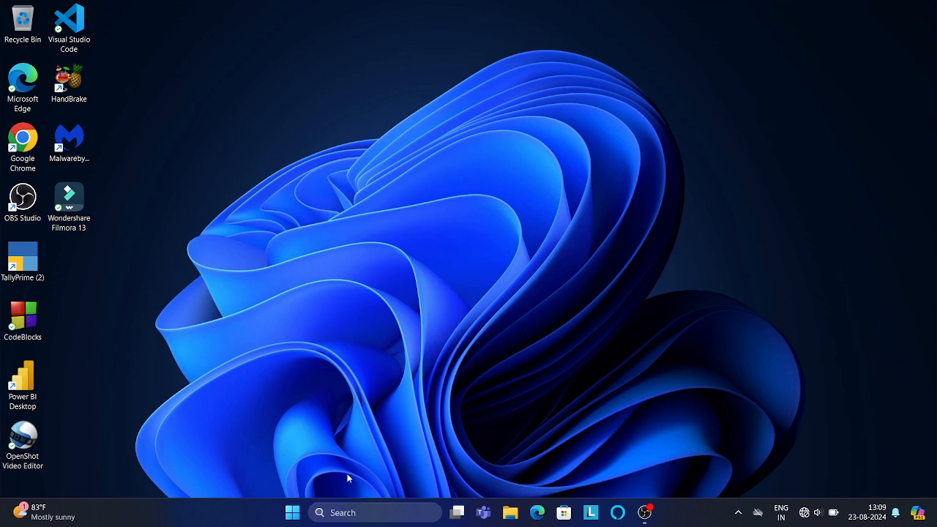
# - Launch Word from the taskbar search and create a new blank document
pyautogui.click(379, 515)
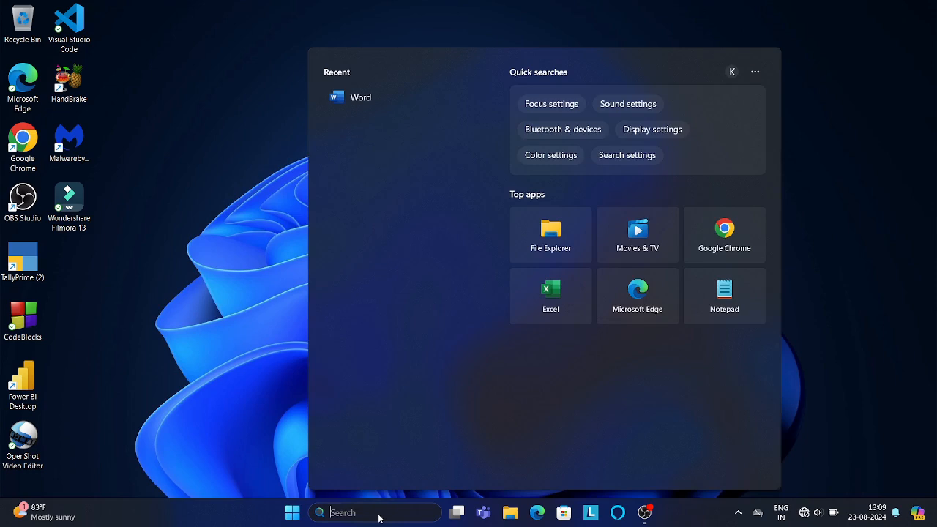
pyautogui.write('WORD')
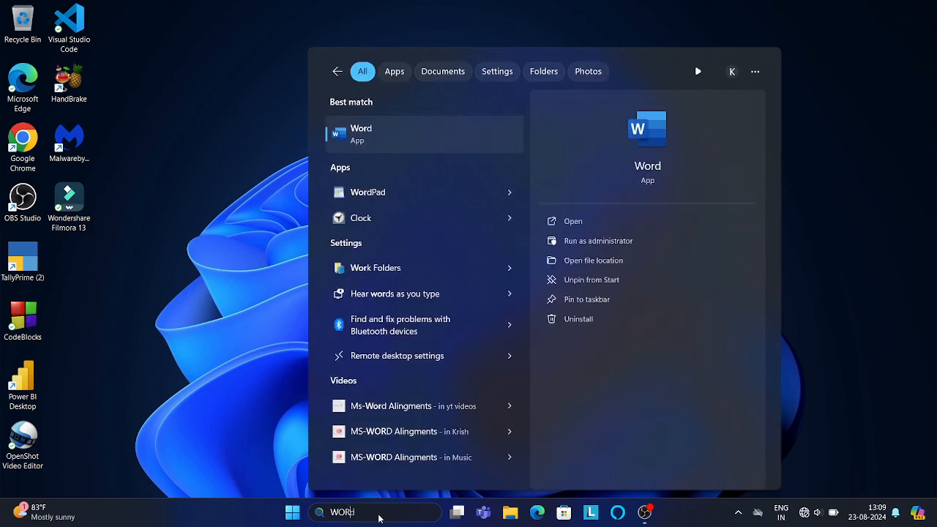
pyautogui.press('Return')
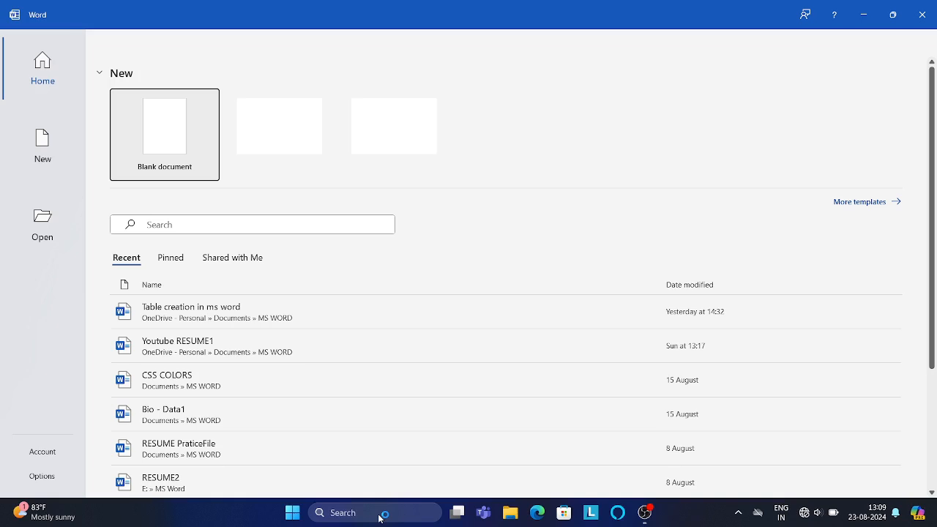
pyautogui.press('Return')
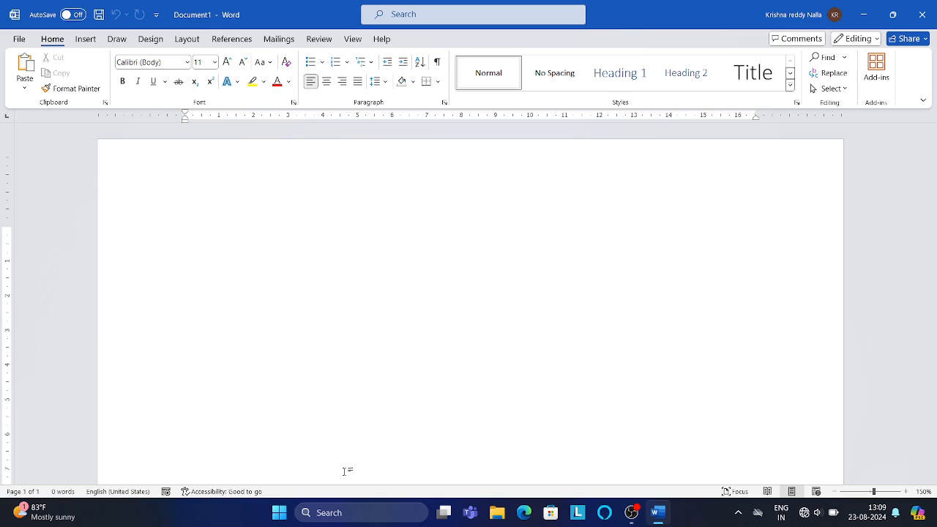
# - Generate sample paragraphs in the document with the =rand() function
pyautogui.write('=')
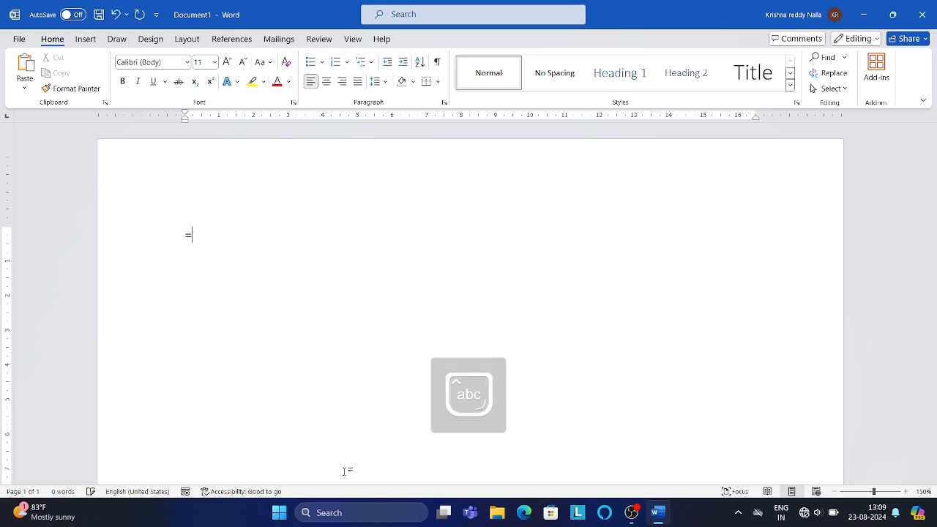
pyautogui.write('rand')
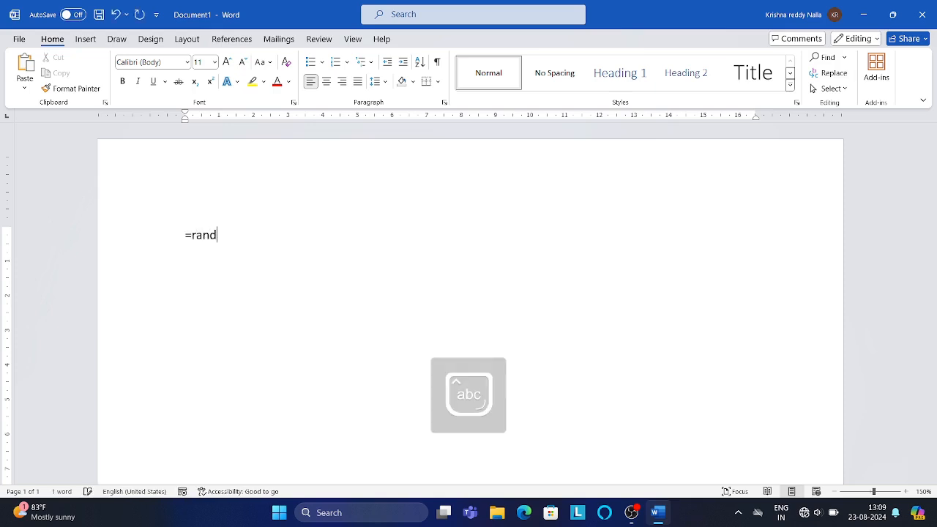
pyautogui.write('()')
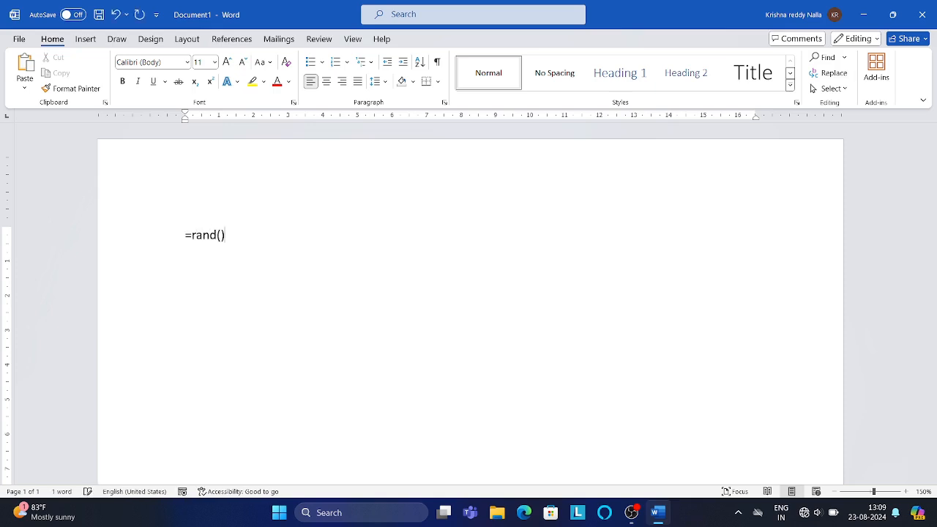
pyautogui.press('Return')
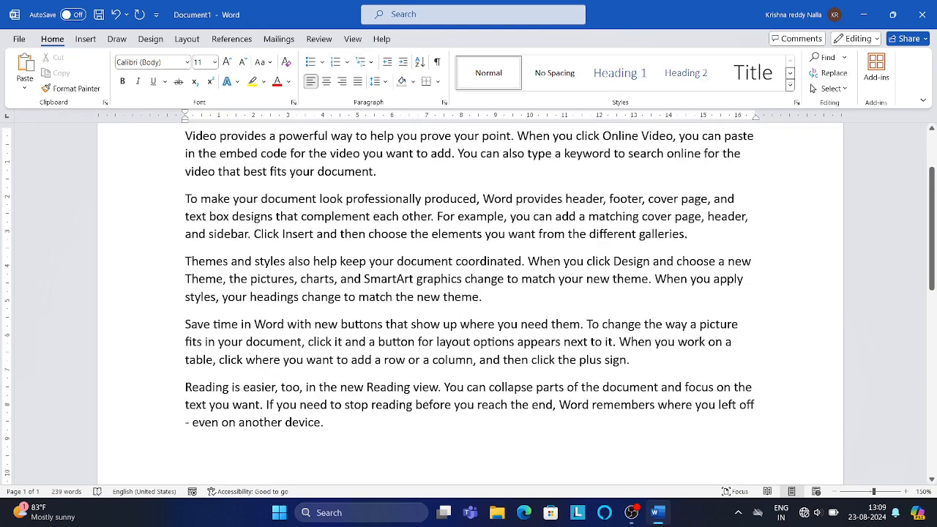
# - Paste another copy of the sample text at the end of the document
pyautogui.hotkey('ctrl', 'a')
pyautogui.hotkey('ctrl', 'c')
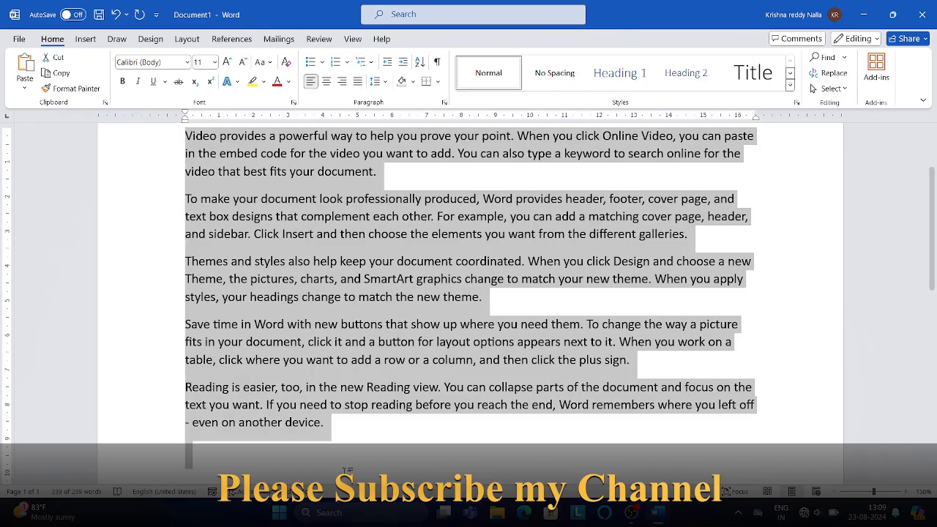
pyautogui.click(347, 470)
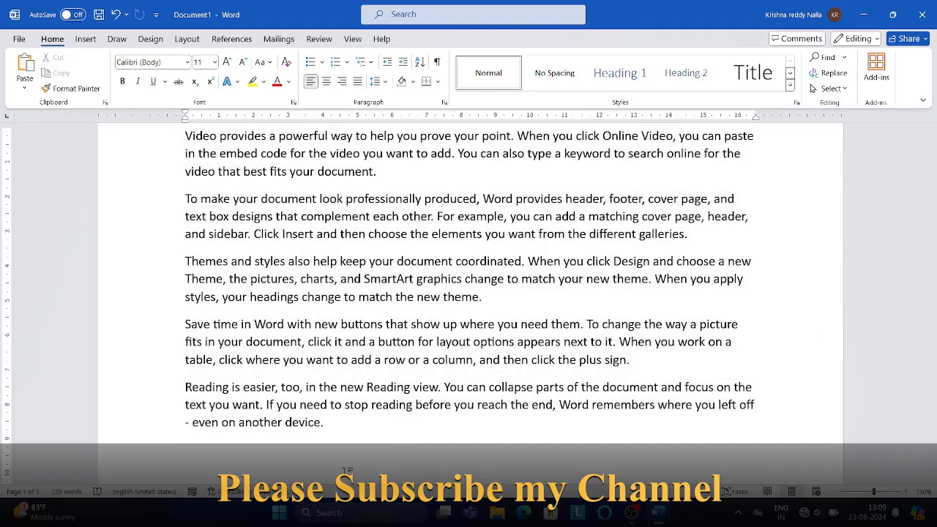
pyautogui.hotkey('ctrl', 'v')
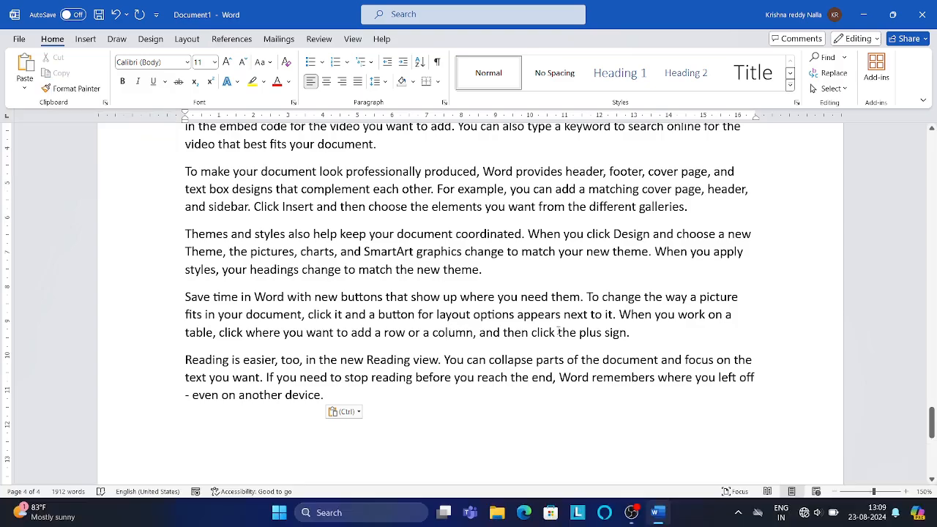
# - Set the document's page size to A4
pyautogui.moveTo(932, 425); pyautogui.dragTo(913, 139)
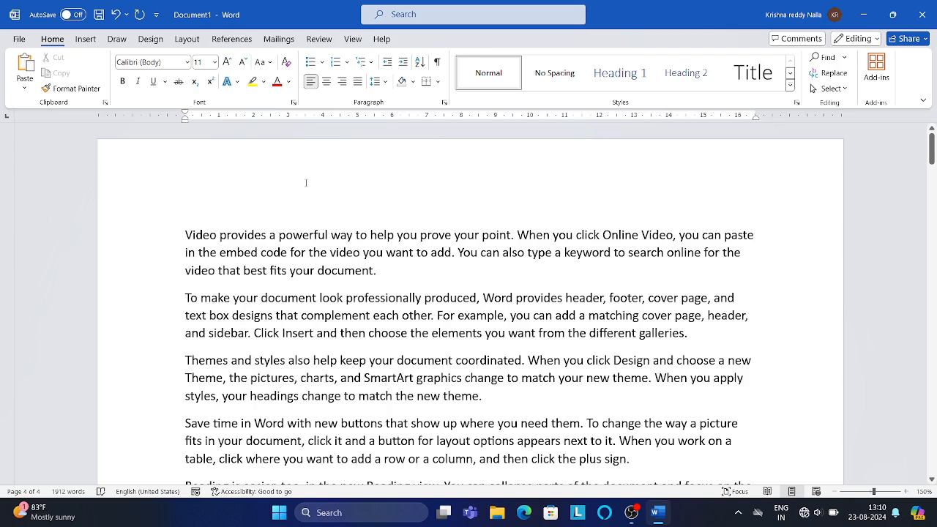
pyautogui.click(188, 41)
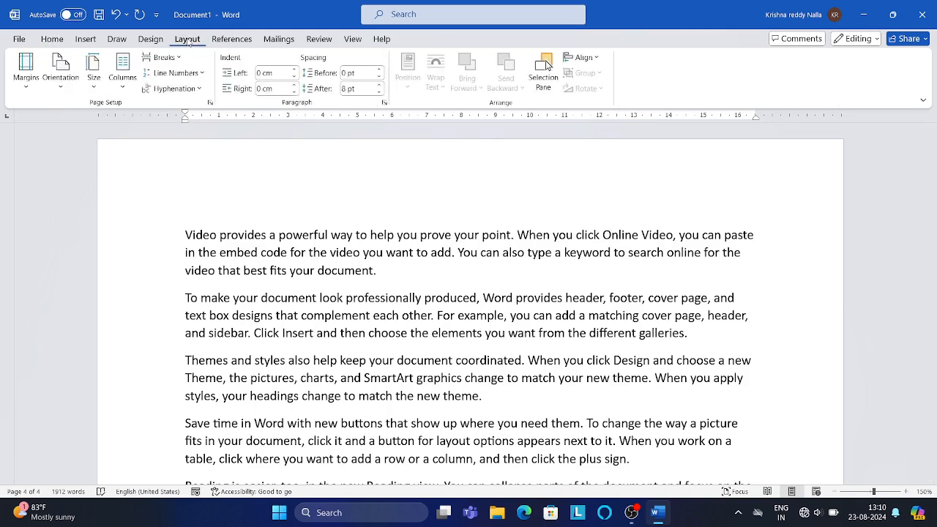
pyautogui.click(95, 87)
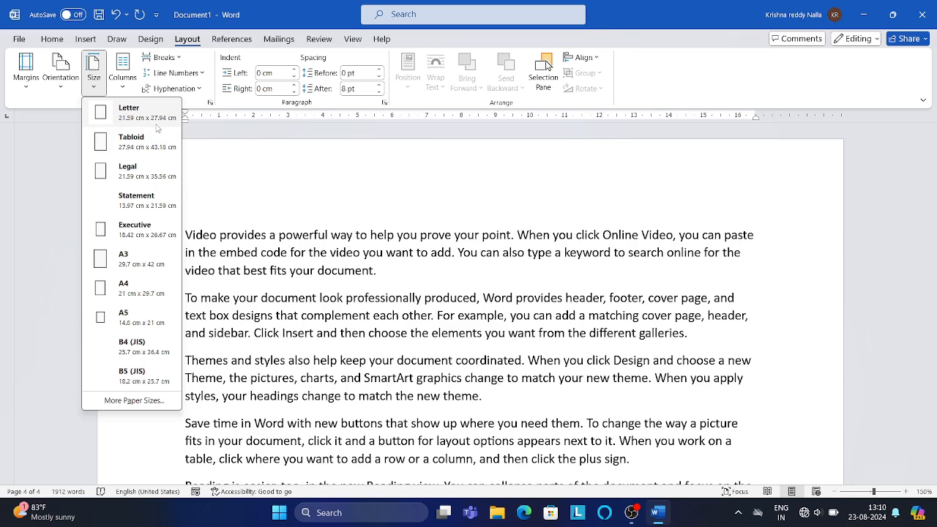
pyautogui.click(144, 292)
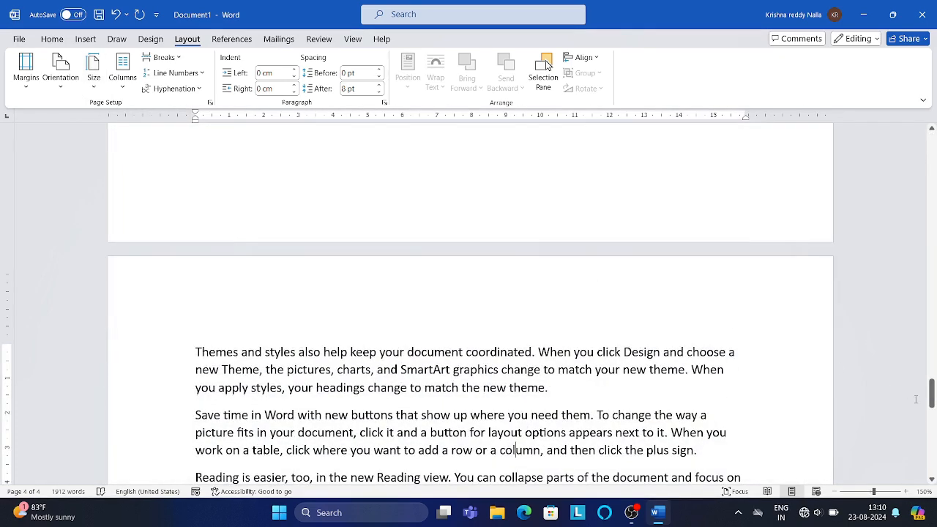
pyautogui.moveTo(932, 399); pyautogui.dragTo(861, 130)
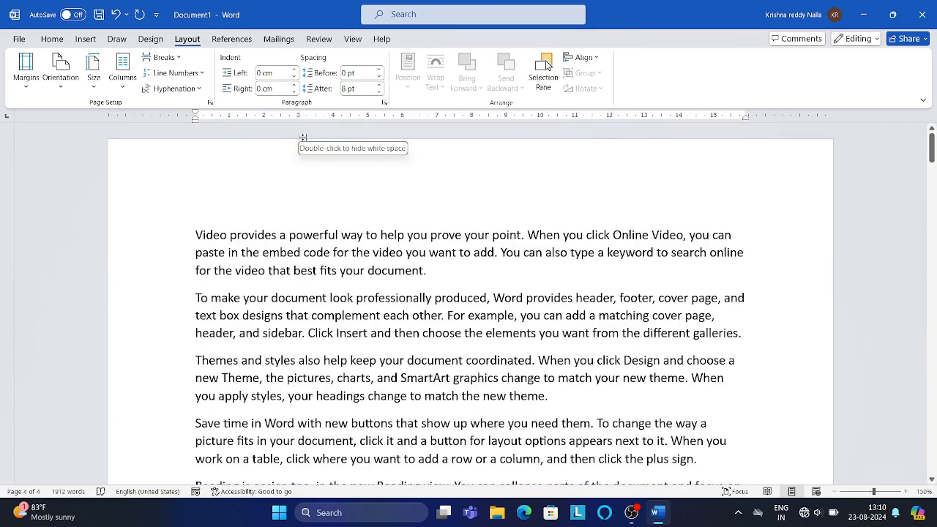
pyautogui.click(123, 88)
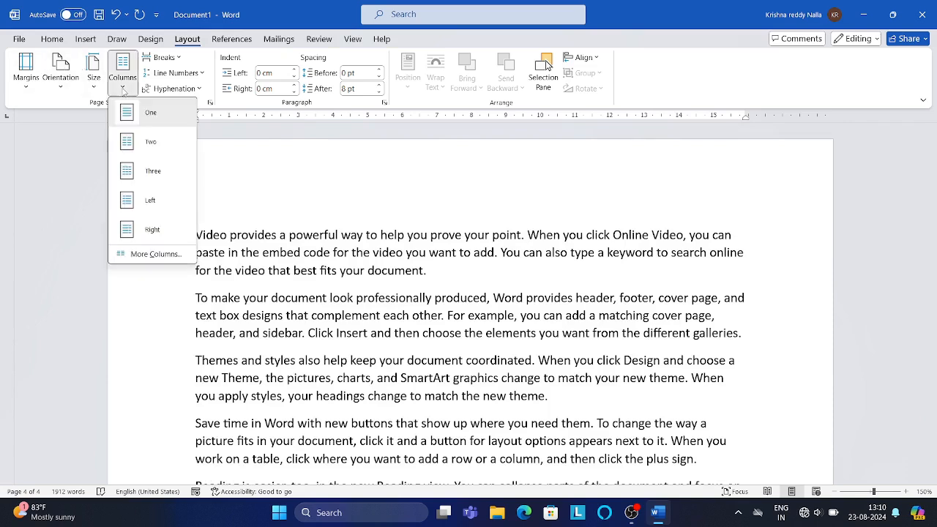
pyautogui.click(61, 88)
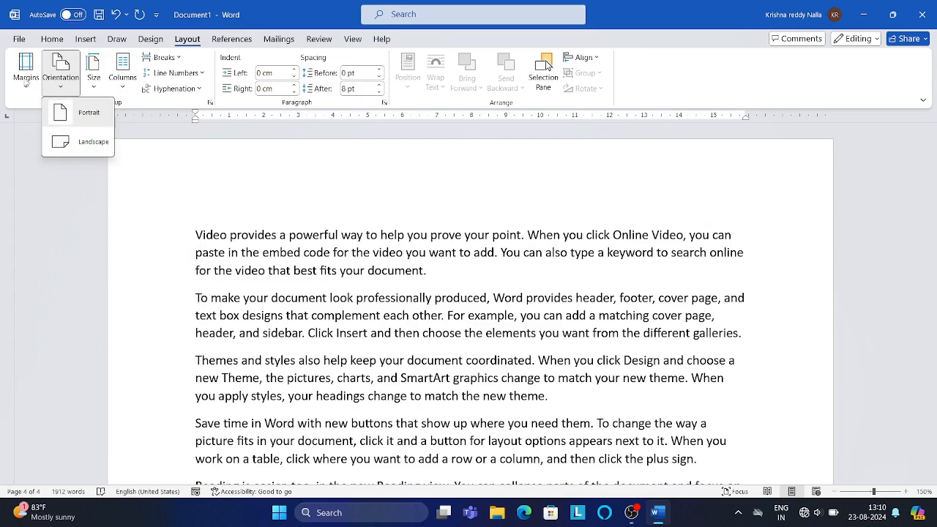
pyautogui.click(26, 89)
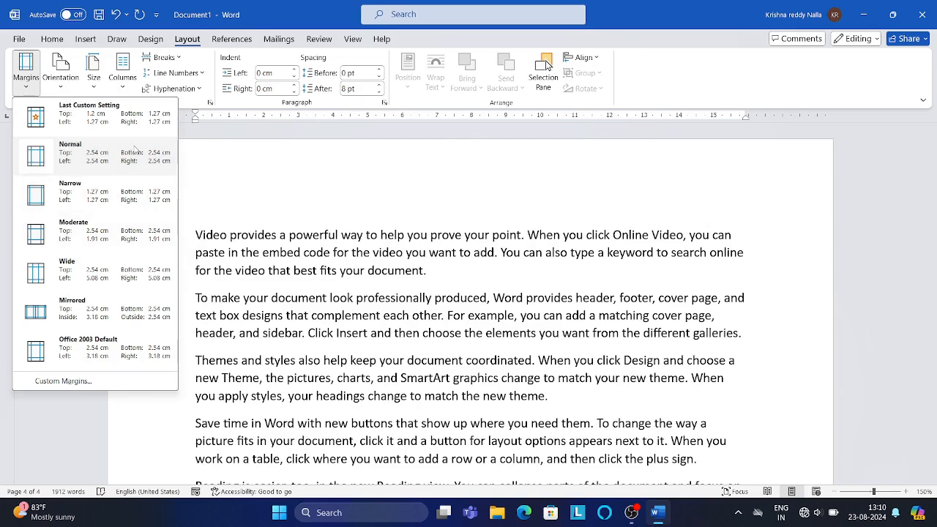
pyautogui.click(279, 195)
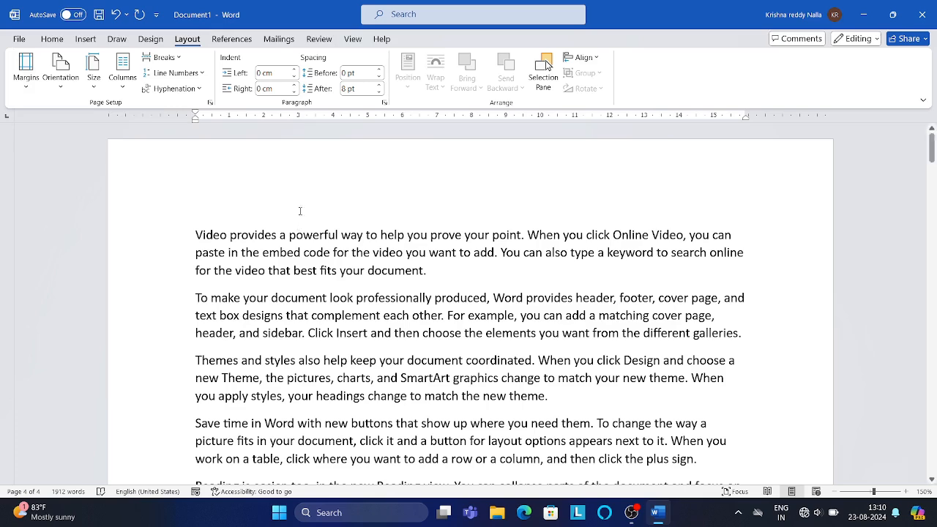
# - Apply the CONFIDENTIAL 1 watermark to the document
pyautogui.click(147, 41)
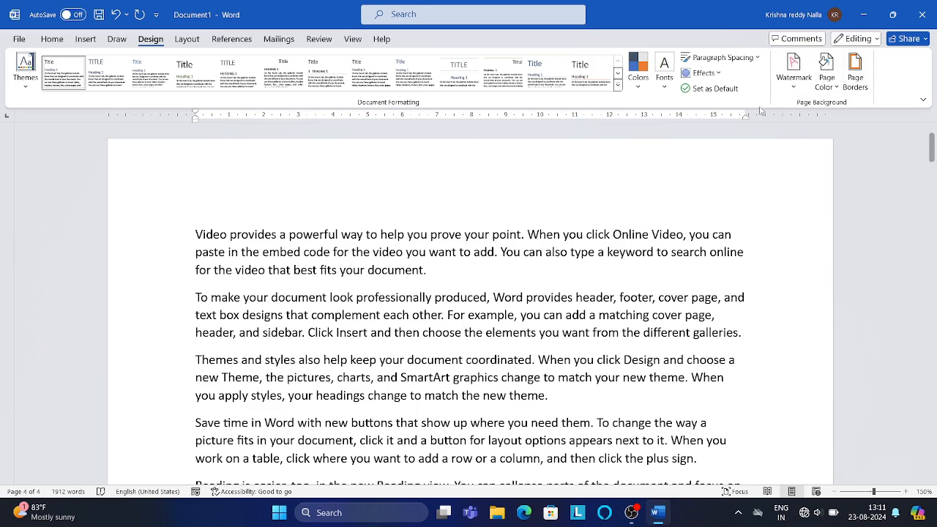
pyautogui.click(793, 83)
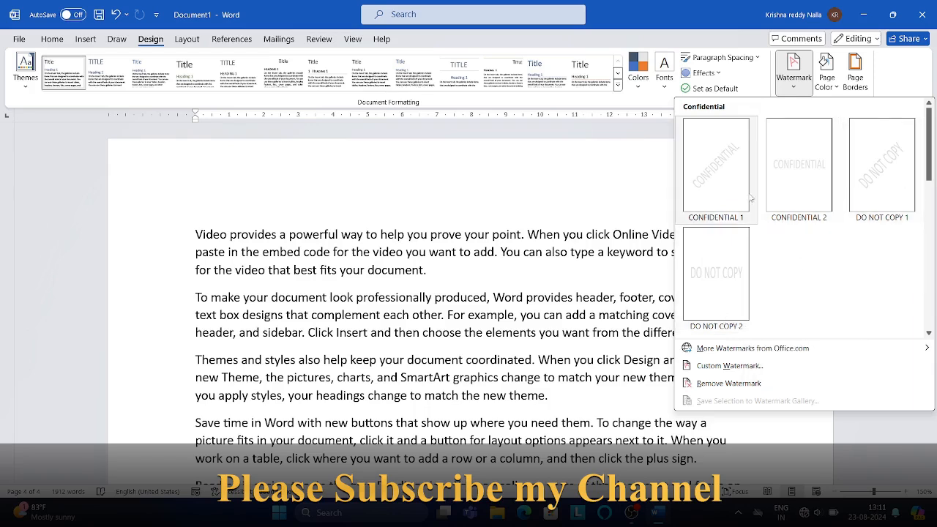
pyautogui.click(725, 173)
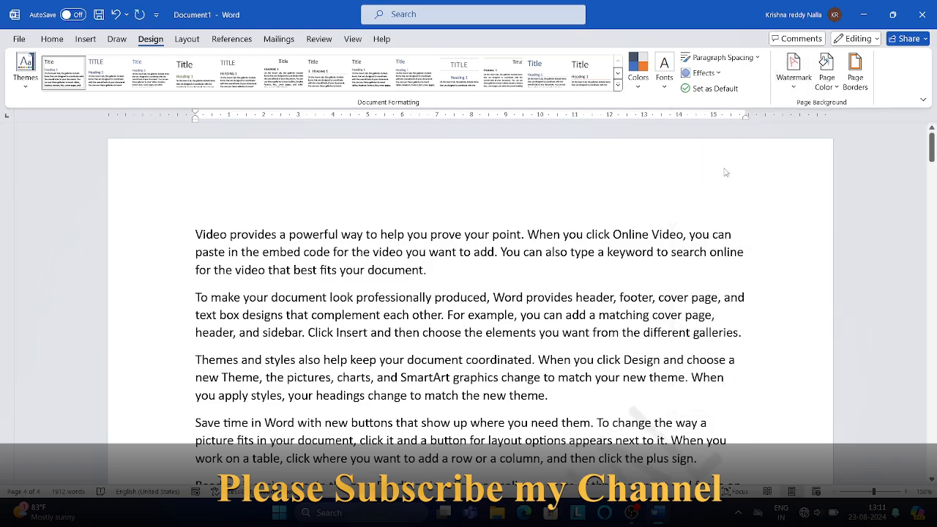
# - Apply a blue page color to the document
pyautogui.click(931, 149)
pyautogui.moveTo(931, 149); pyautogui.dragTo(932, 183)
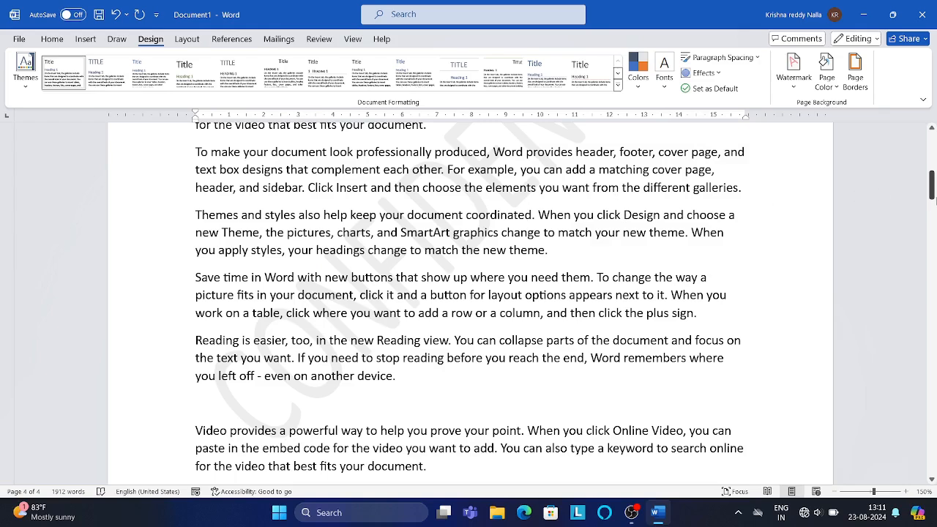
pyautogui.moveTo(931, 192); pyautogui.dragTo(931, 155)
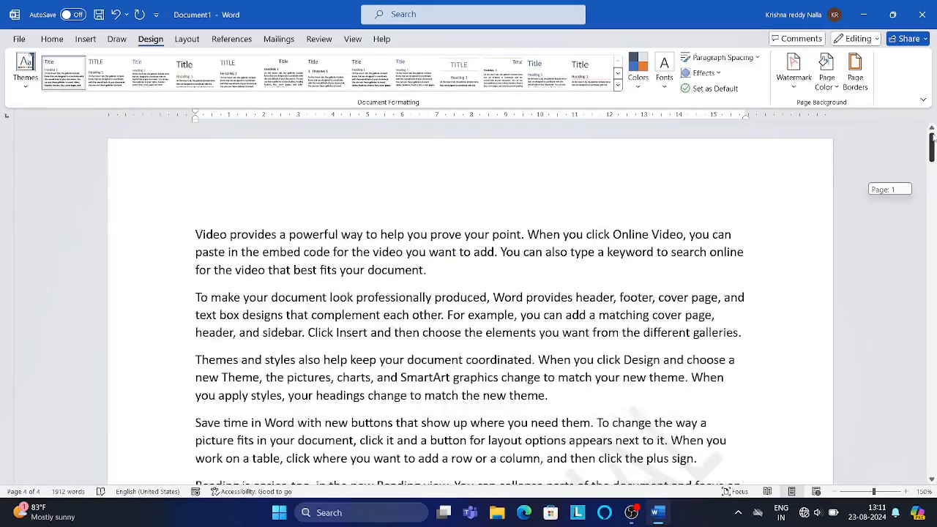
pyautogui.click(753, 249)
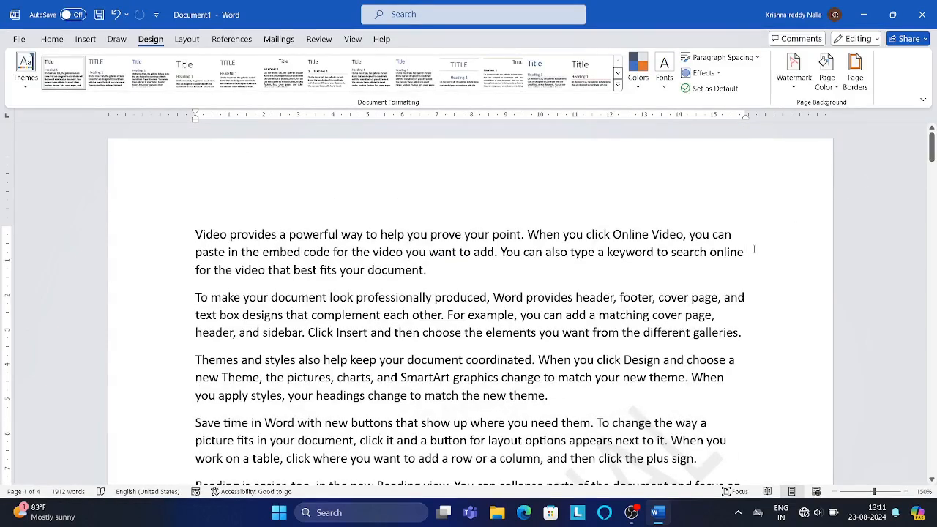
pyautogui.click(834, 86)
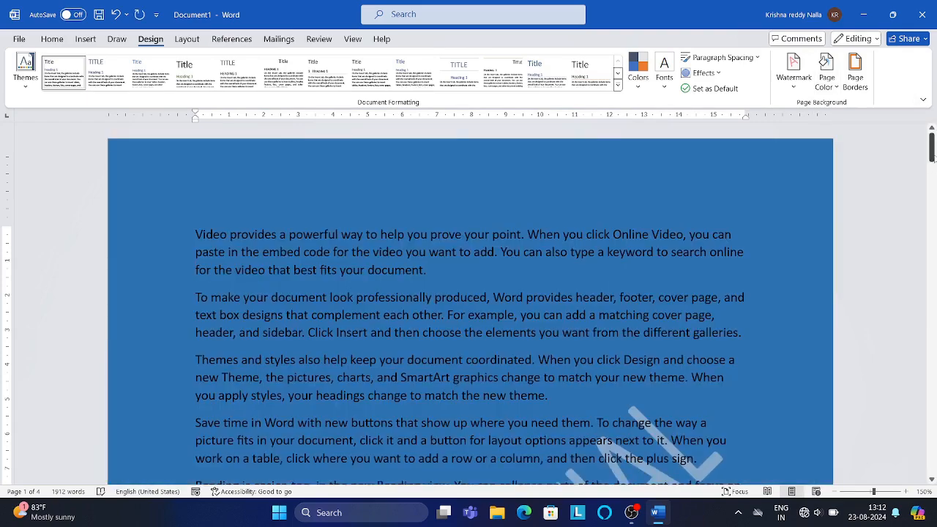
pyautogui.moveTo(932, 150)
pyautogui.mouseDown()
pyautogui.moveTo(926, 326)
pyautogui.moveTo(910, 379)
pyautogui.moveTo(931, 333)
pyautogui.moveTo(932, 147)
pyautogui.mouseUp()
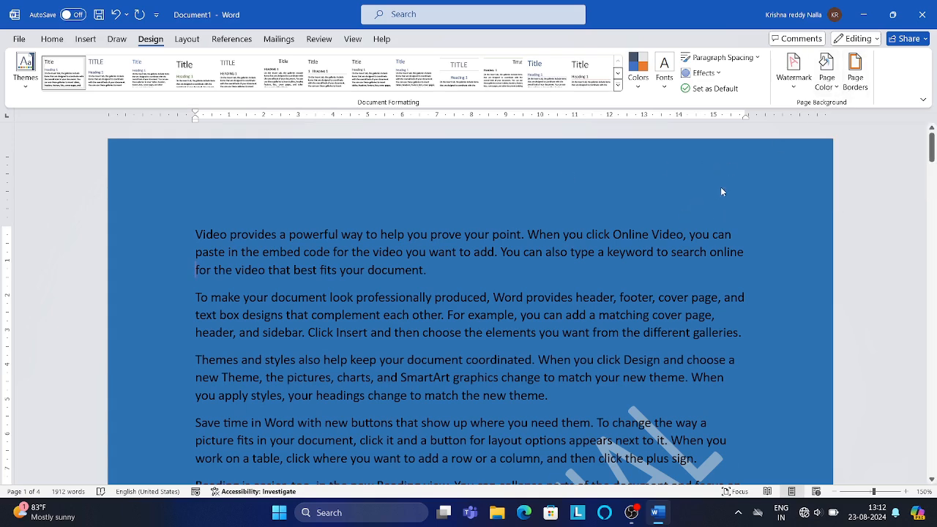
# - Add a box page border with a thick solid line style at 2¼ pt width to the whole document
pyautogui.click(856, 73)
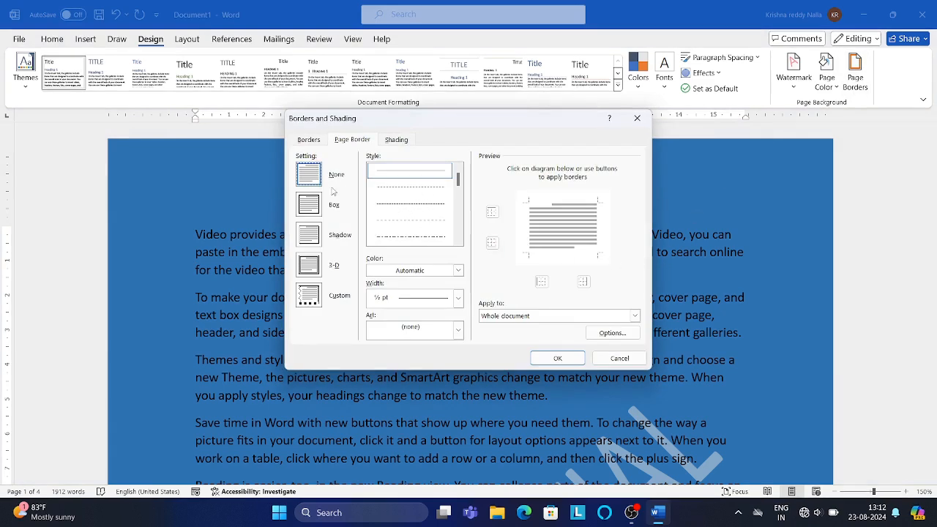
pyautogui.click(458, 240)
pyautogui.click(458, 240)
pyautogui.click(459, 241)
pyautogui.click(458, 241)
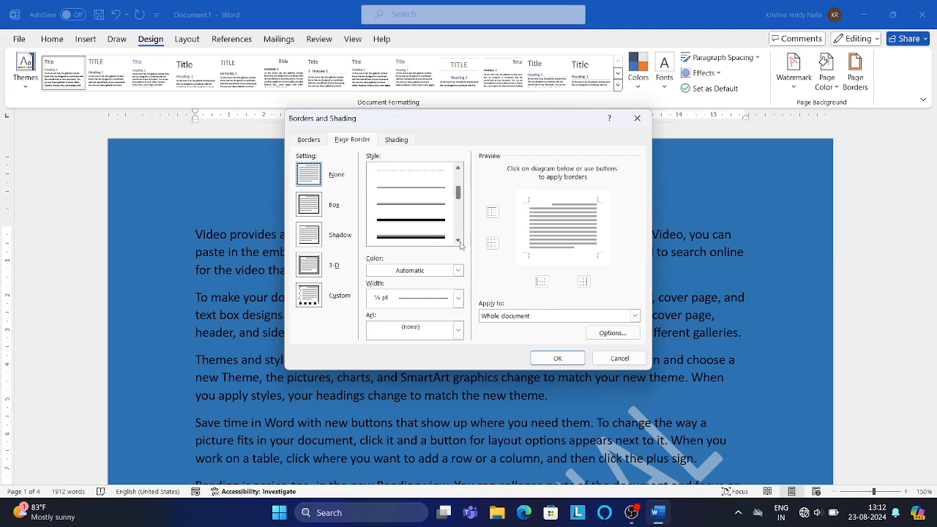
pyautogui.click(420, 223)
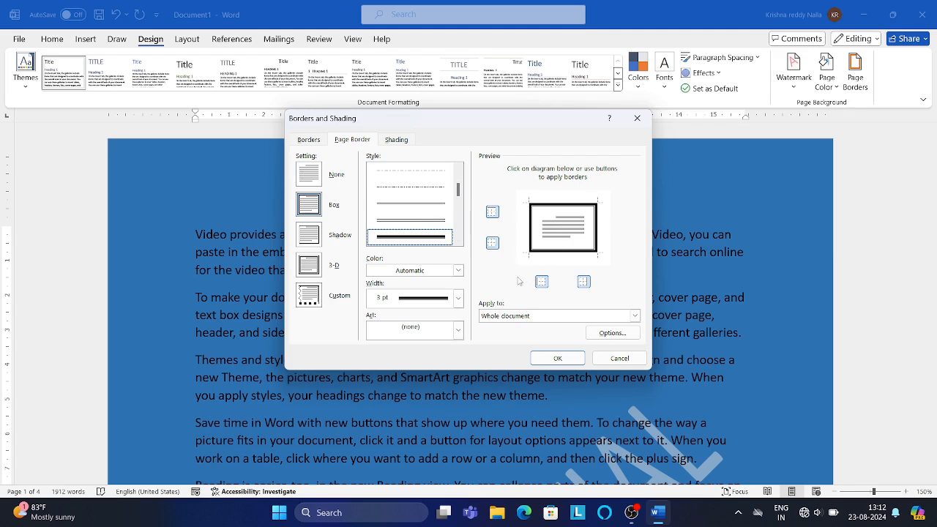
pyautogui.click(458, 271)
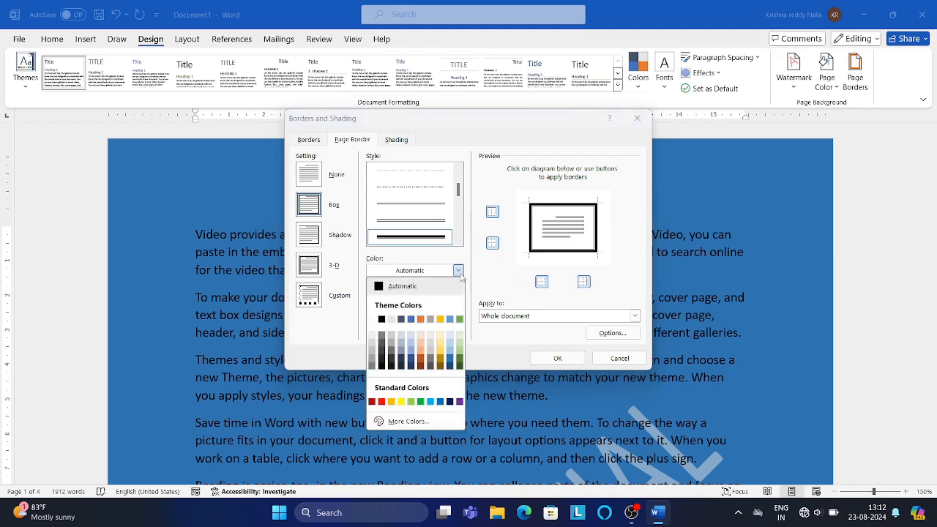
pyautogui.click(460, 275)
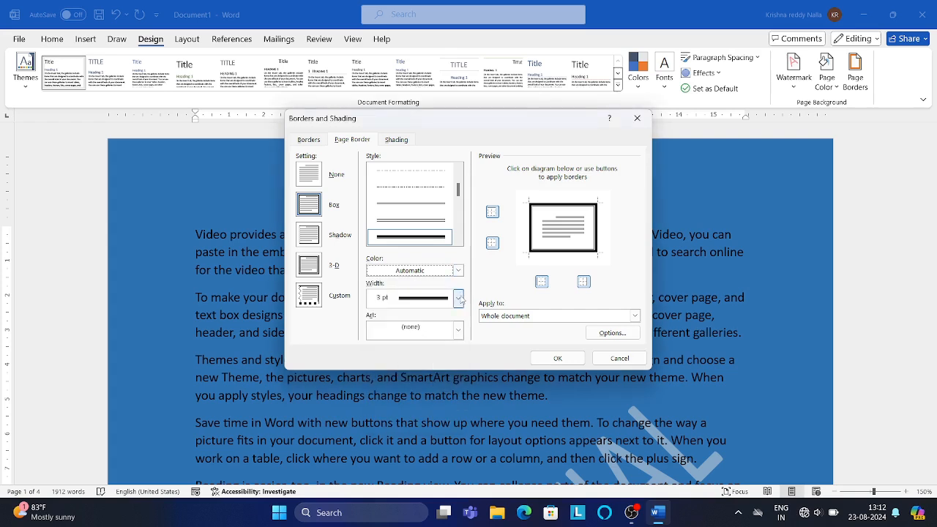
pyautogui.click(458, 297)
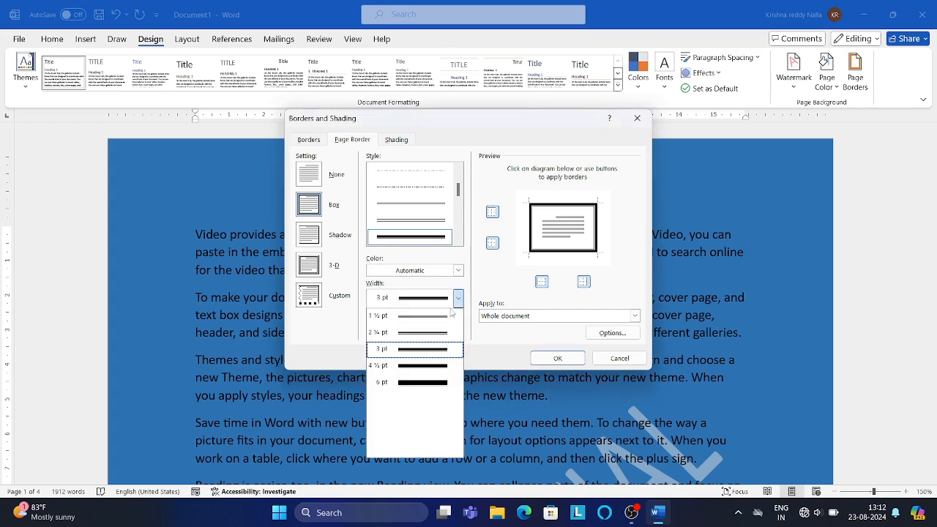
pyautogui.click(414, 332)
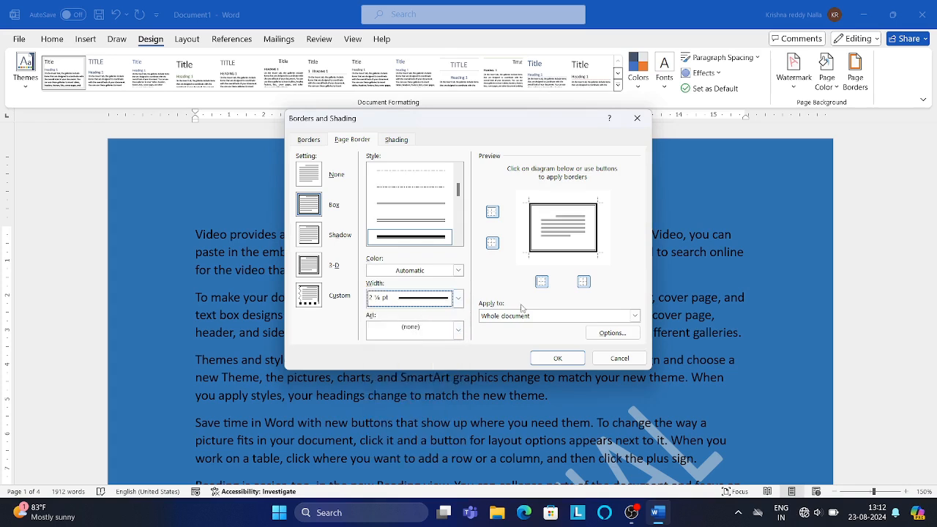
pyautogui.click(554, 357)
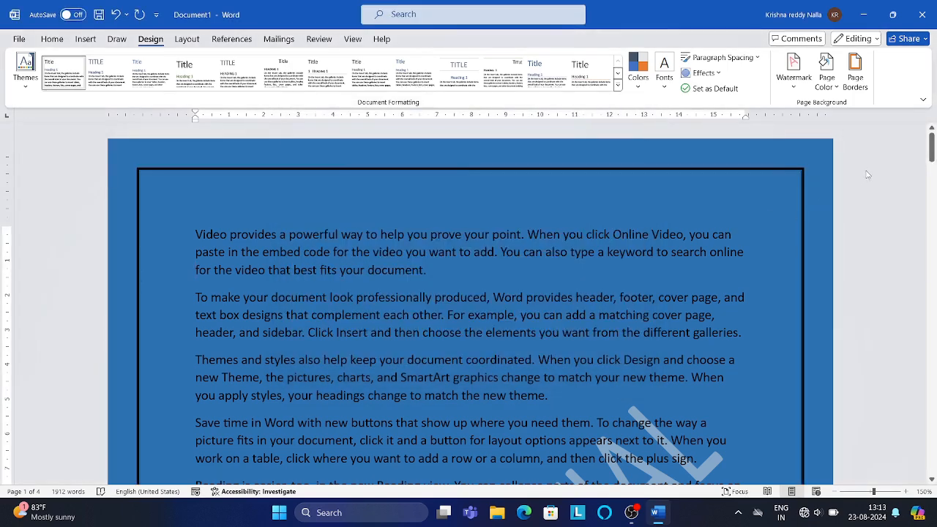
# - Change the page border to a holly art border
pyautogui.moveTo(931, 147)
pyautogui.mouseDown()
pyautogui.moveTo(931, 311)
pyautogui.moveTo(914, 143)
pyautogui.mouseUp()
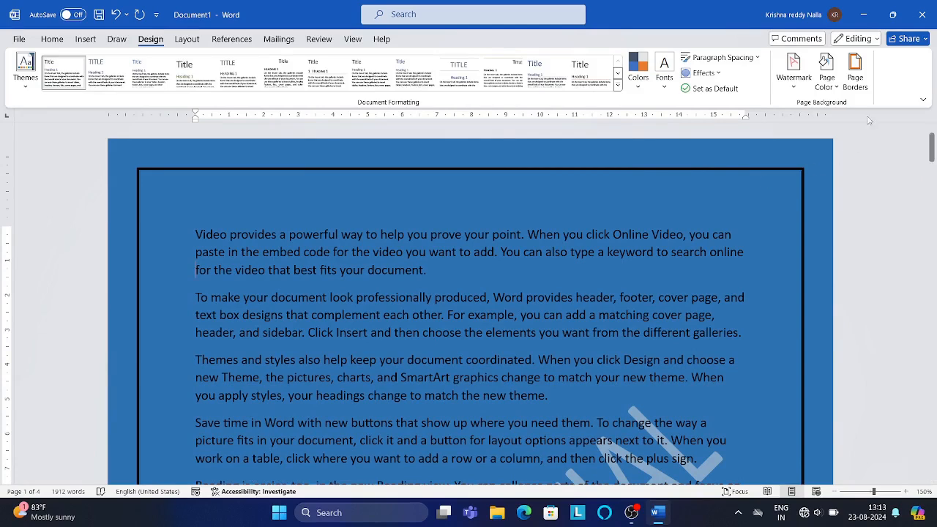
pyautogui.click(855, 81)
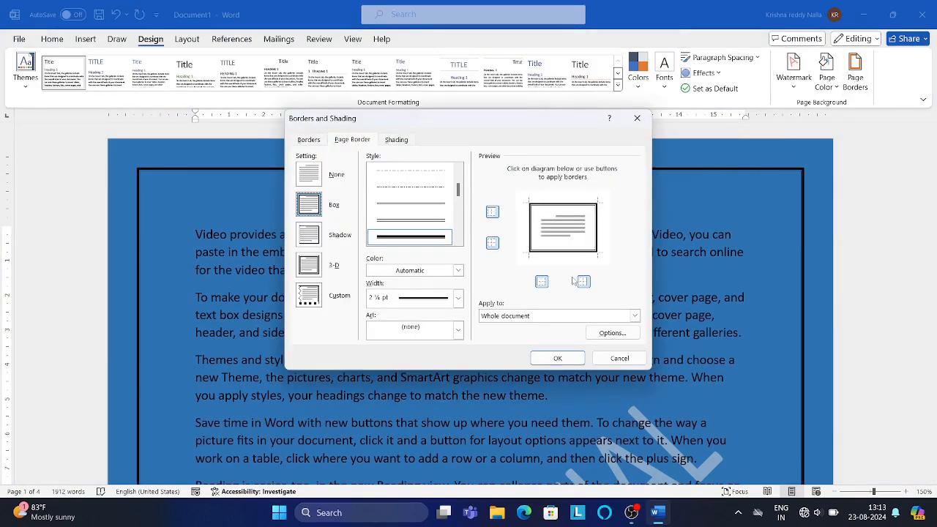
pyautogui.click(458, 330)
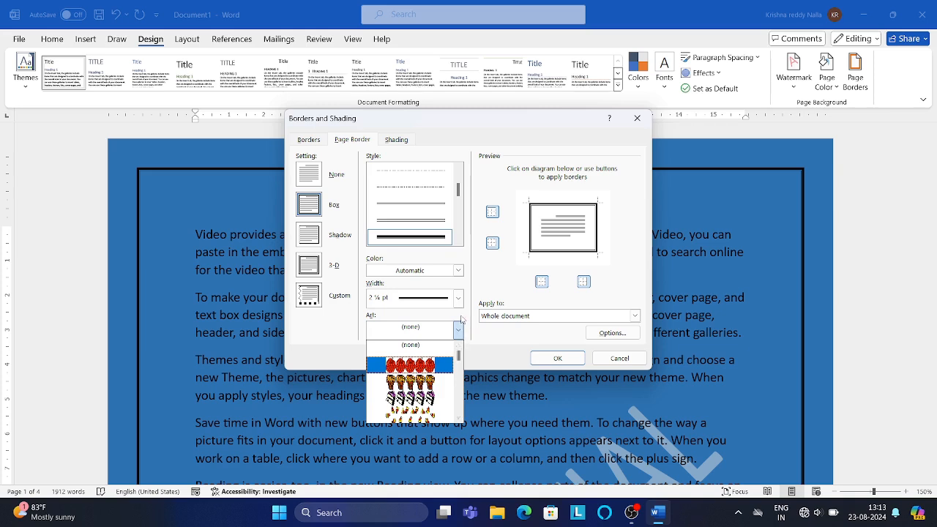
pyautogui.click(459, 329)
pyautogui.click(459, 331)
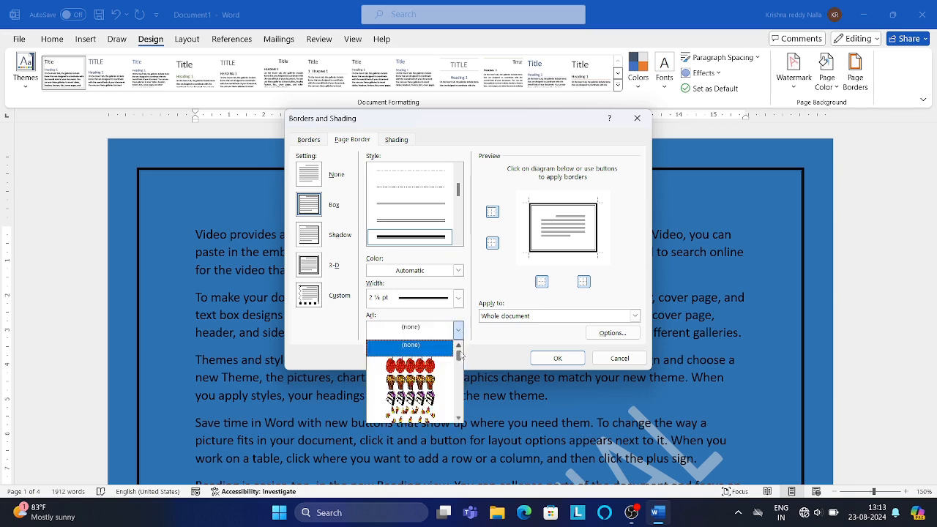
pyautogui.moveTo(459, 359)
pyautogui.mouseDown()
pyautogui.moveTo(458, 380)
pyautogui.moveTo(457, 371)
pyautogui.mouseUp()
pyautogui.click(415, 364)
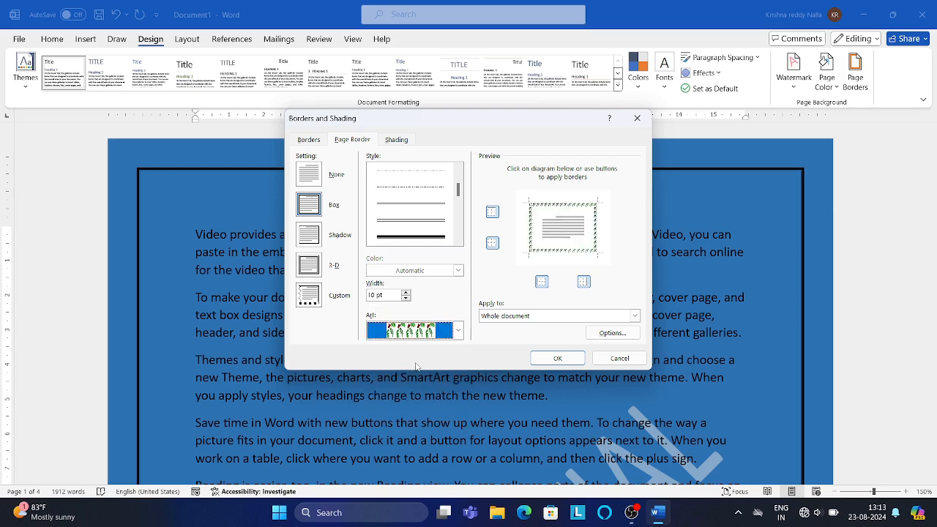
pyautogui.click(563, 359)
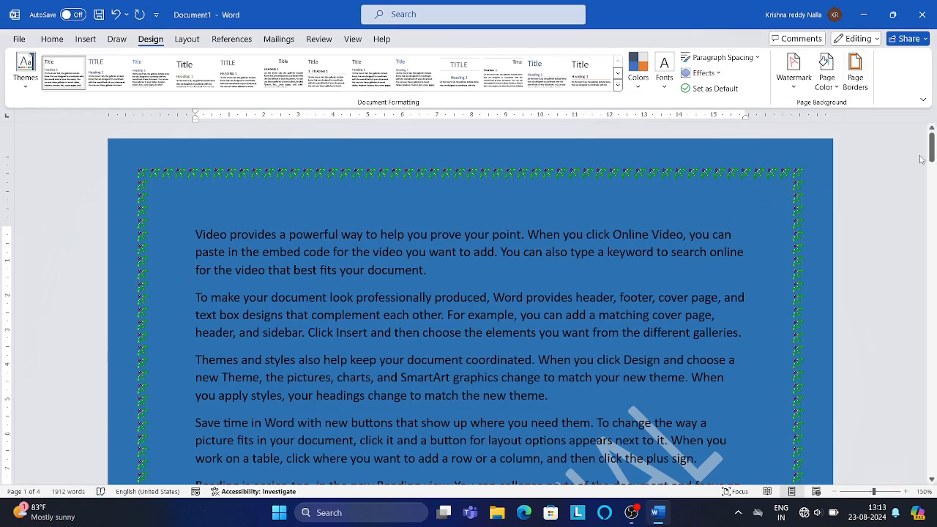
# - Change the page border art to the red poinsettia flower pattern
pyautogui.moveTo(931, 145); pyautogui.dragTo(933, 315)
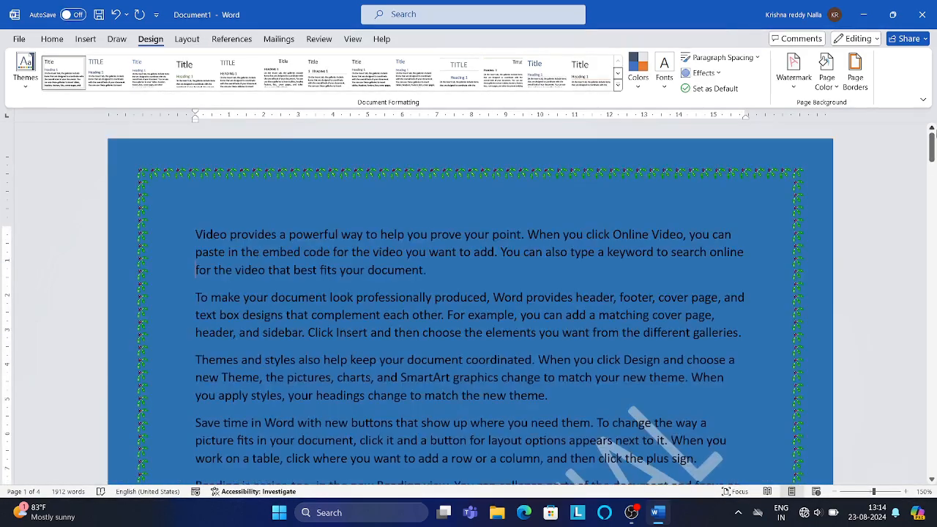
pyautogui.click(855, 73)
pyautogui.click(458, 330)
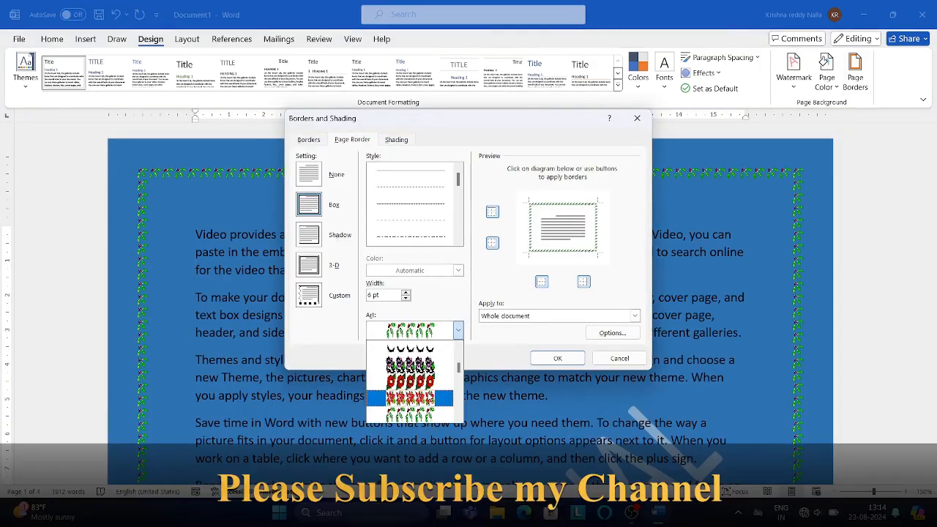
pyautogui.click(425, 398)
pyautogui.click(556, 358)
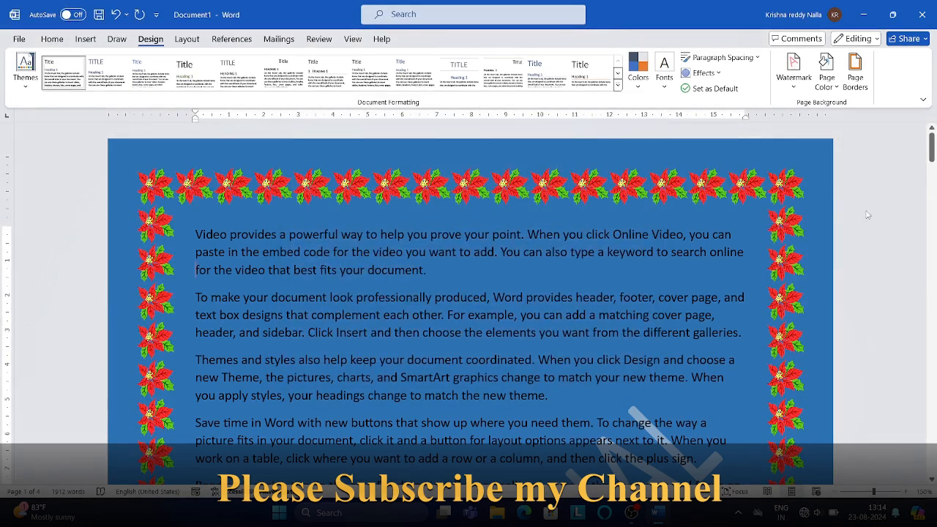
pyautogui.moveTo(930, 151)
pyautogui.mouseDown()
pyautogui.moveTo(931, 282)
pyautogui.moveTo(932, 135)
pyautogui.mouseUp()
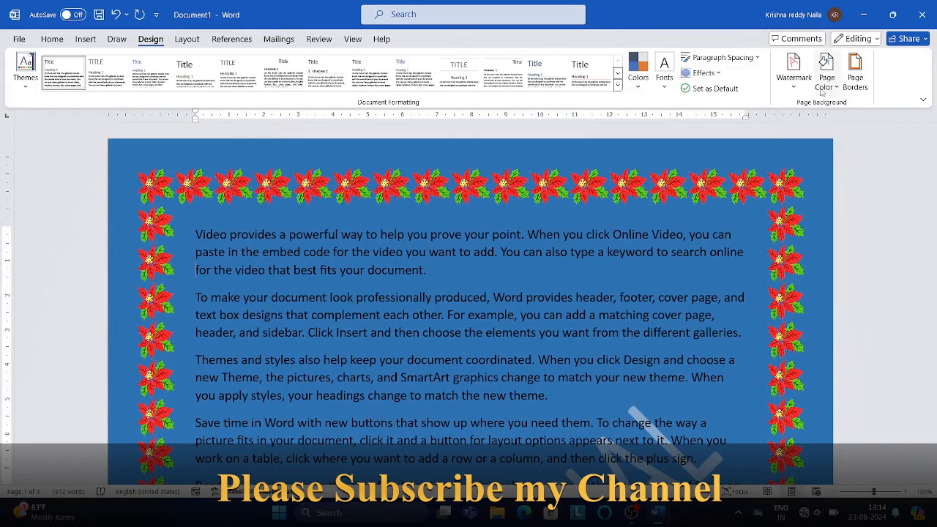
pyautogui.click(796, 81)
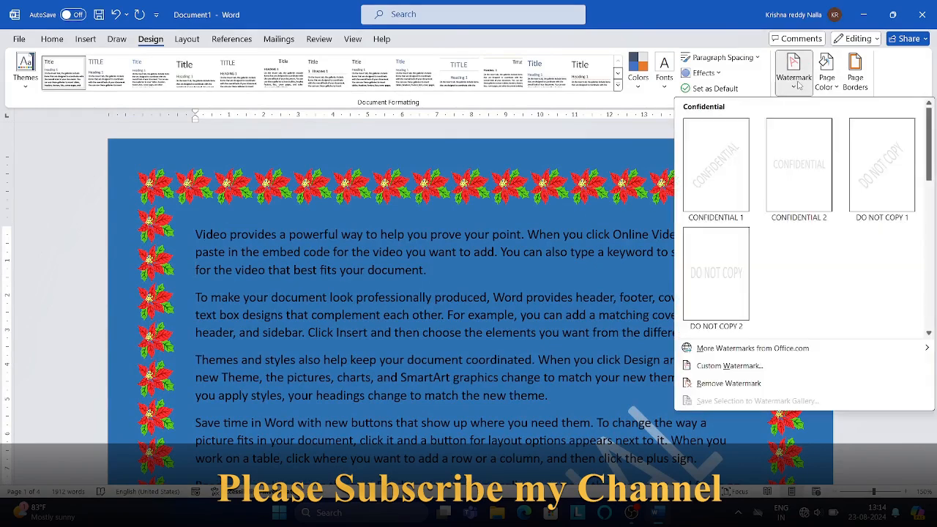
pyautogui.click(751, 366)
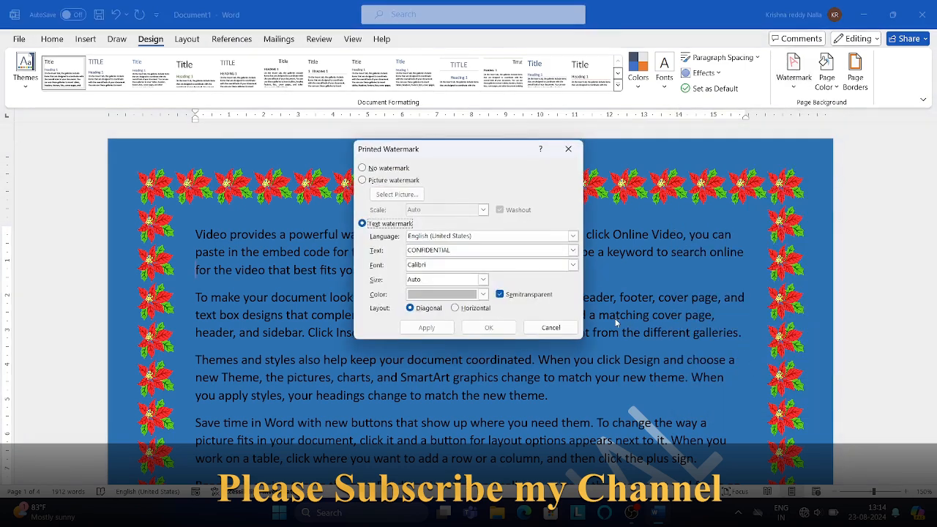
pyautogui.click(546, 327)
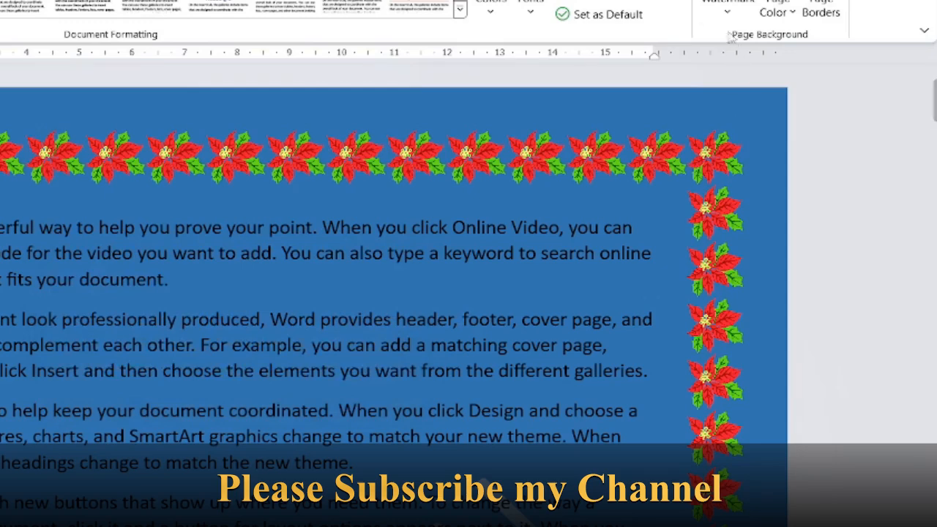
# - Open the custom watermark settings and replace the watermark text with the user's name
pyautogui.click(728, 14)
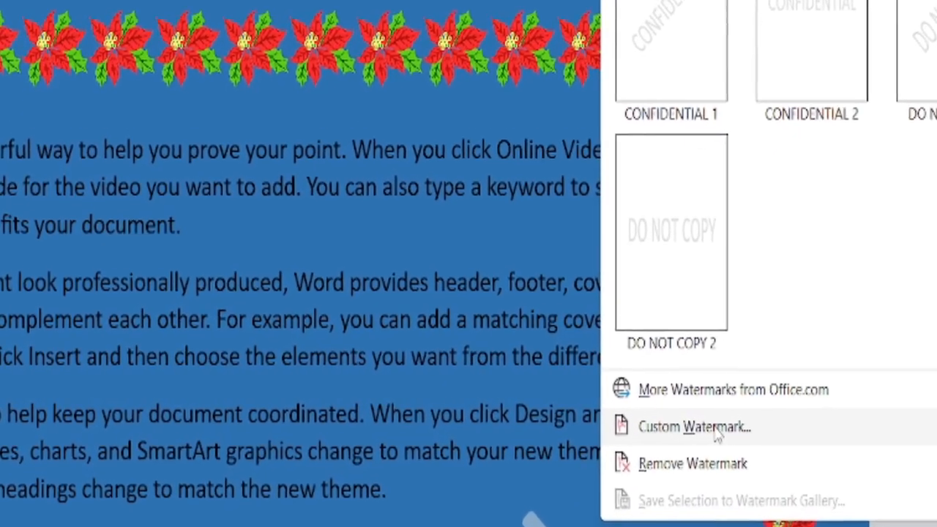
pyautogui.click(738, 436)
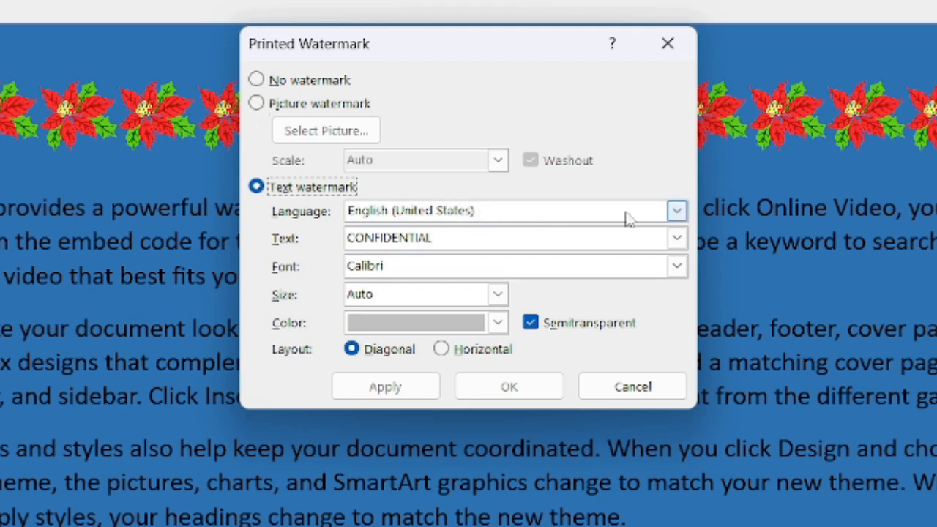
pyautogui.click(676, 212)
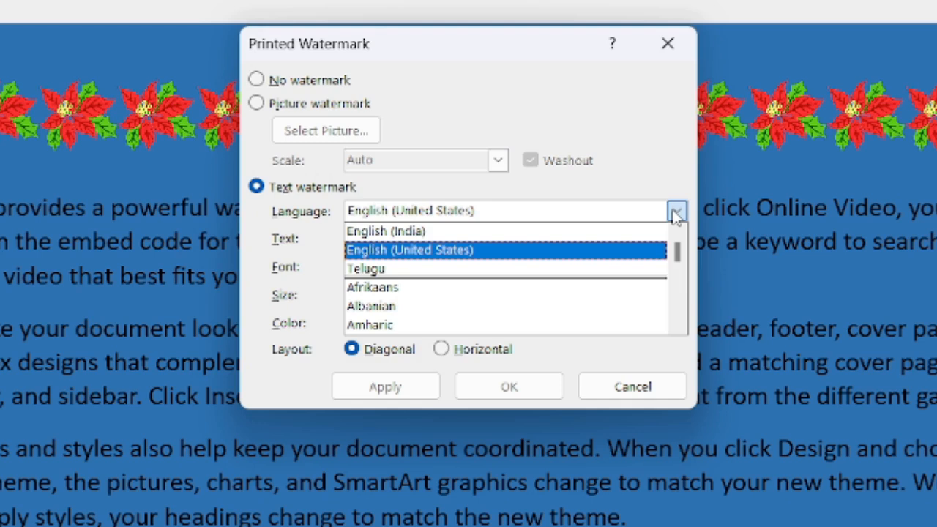
pyautogui.click(676, 212)
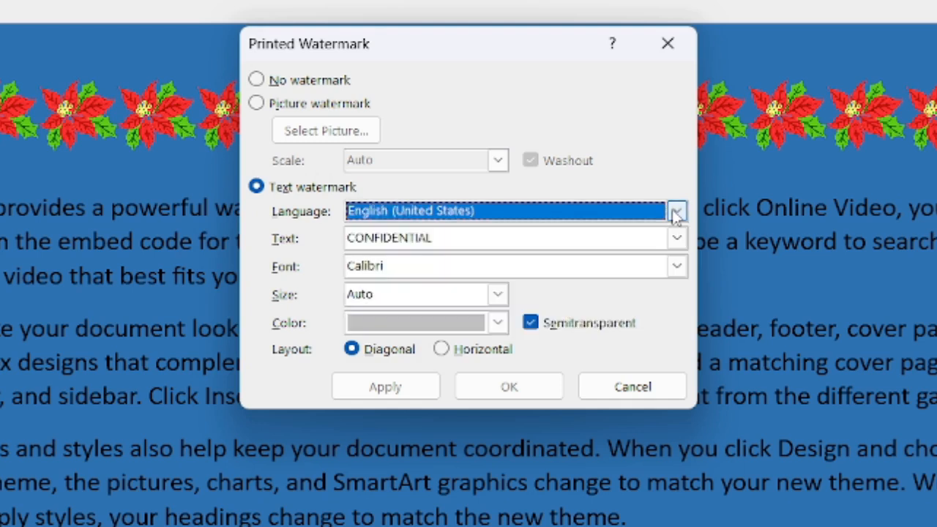
pyautogui.click(573, 237)
pyautogui.press('BackSpace')
pyautogui.press('BackSpace')
pyautogui.press('BackSpace')
pyautogui.press('BackSpace')
pyautogui.press('BackSpace')
pyautogui.press('BackSpace')
pyautogui.press('BackSpace')
pyautogui.press('BackSpace')
pyautogui.press('BackSpace')
pyautogui.press('BackSpace')
pyautogui.press('BackSpace')
pyautogui.press('BackSpace')
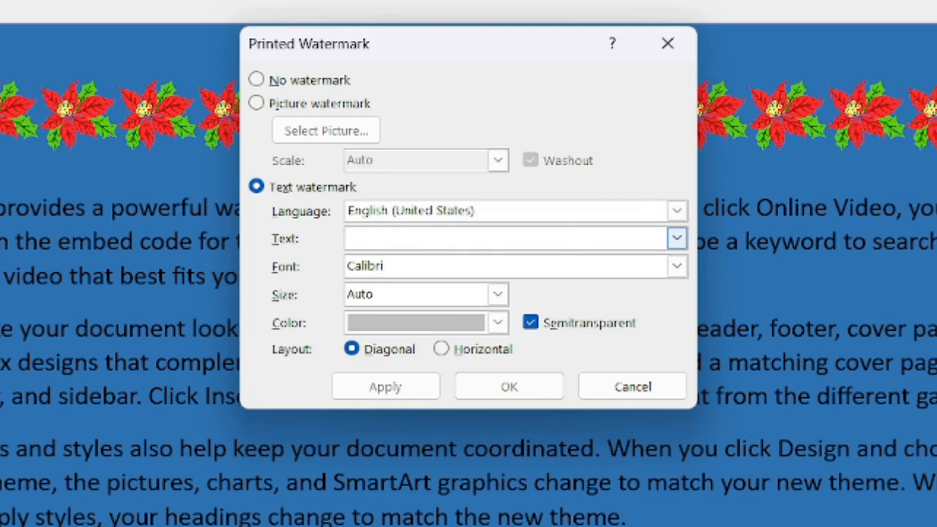
pyautogui.write('Krishna')
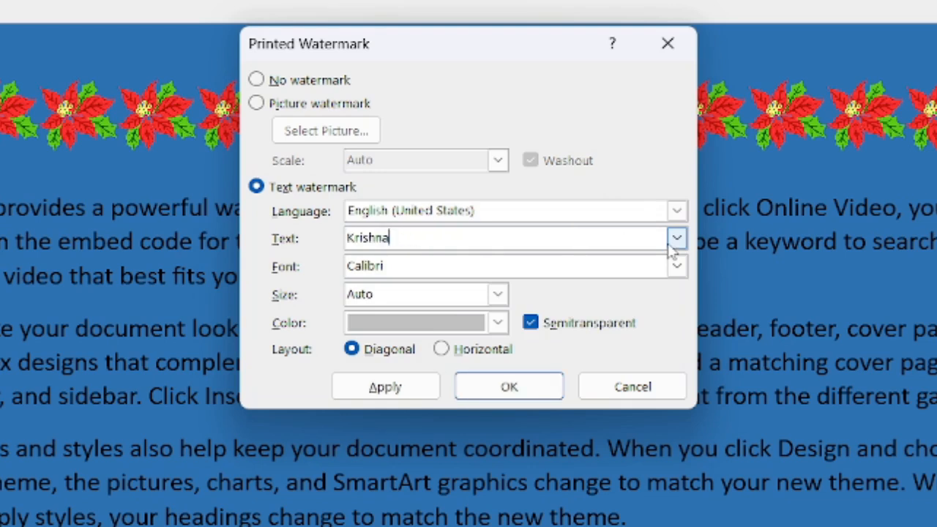
# - Set the watermark font to Times New Roman and the layout to horizontal, and apply it
pyautogui.click(676, 268)
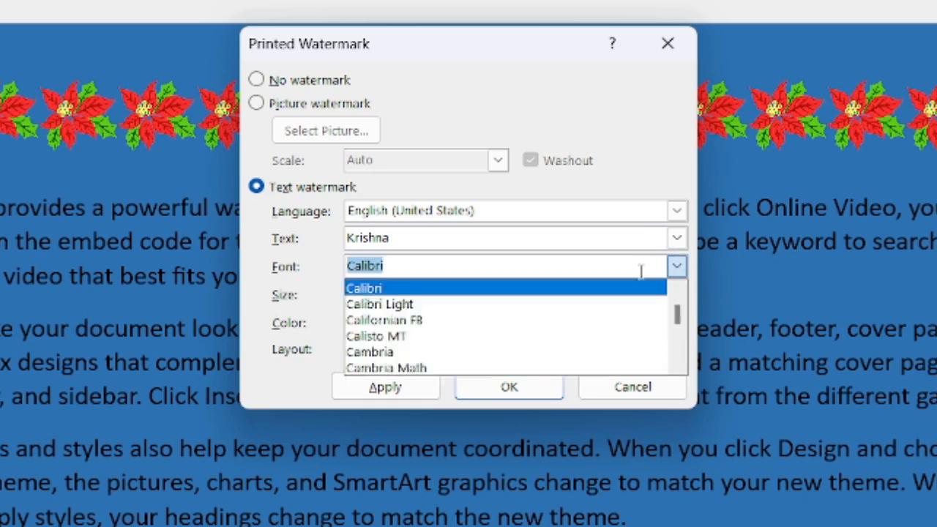
pyautogui.write('ti')
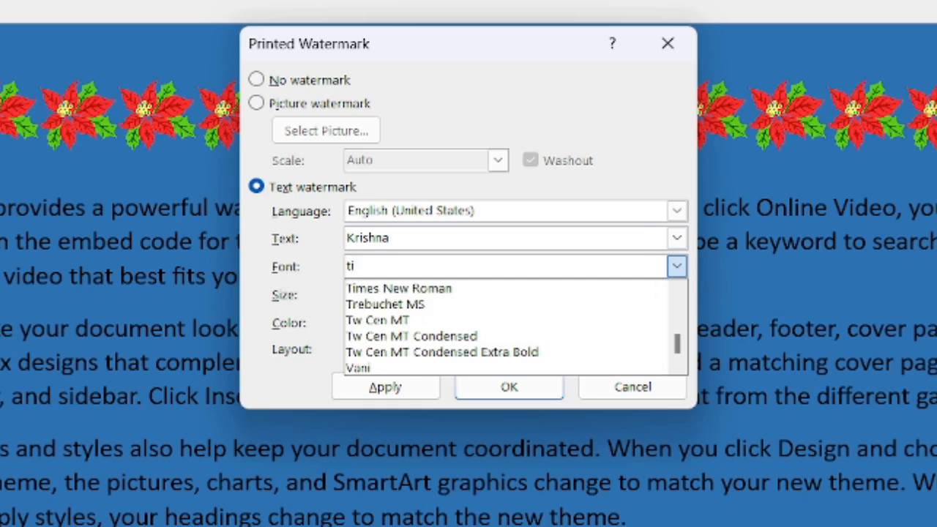
pyautogui.click(548, 288)
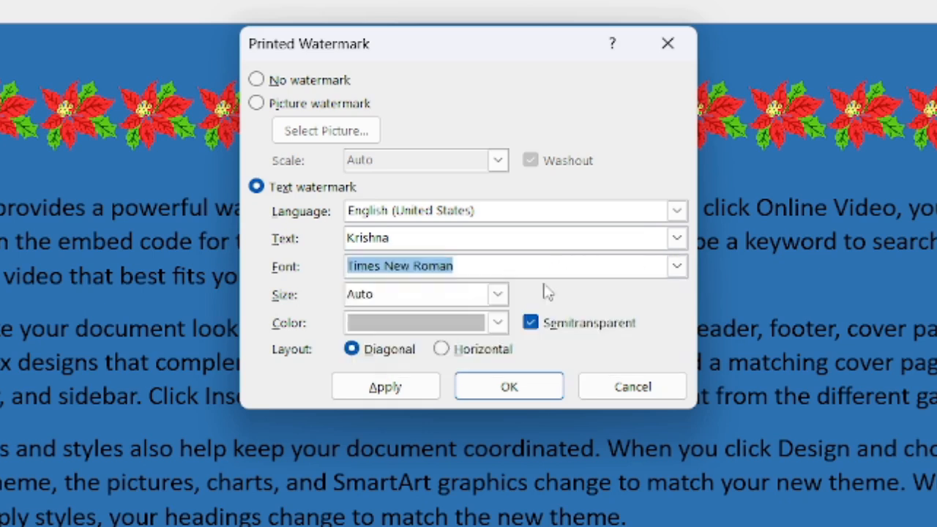
pyautogui.click(498, 324)
pyautogui.click(500, 328)
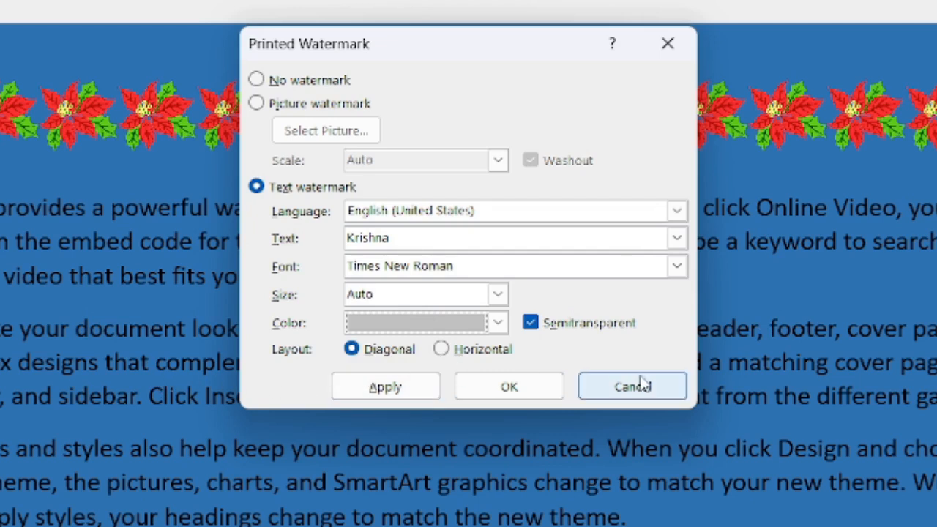
pyautogui.click(443, 353)
pyautogui.click(402, 389)
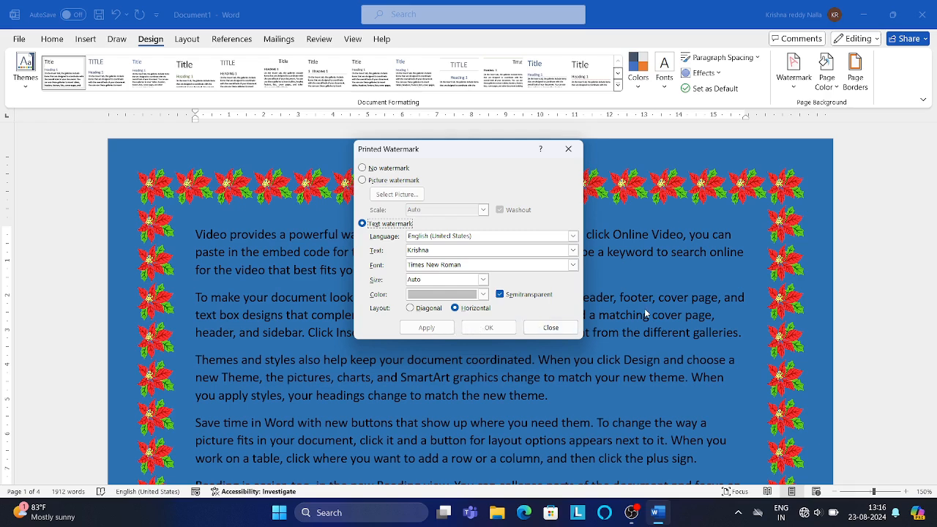
pyautogui.click(551, 328)
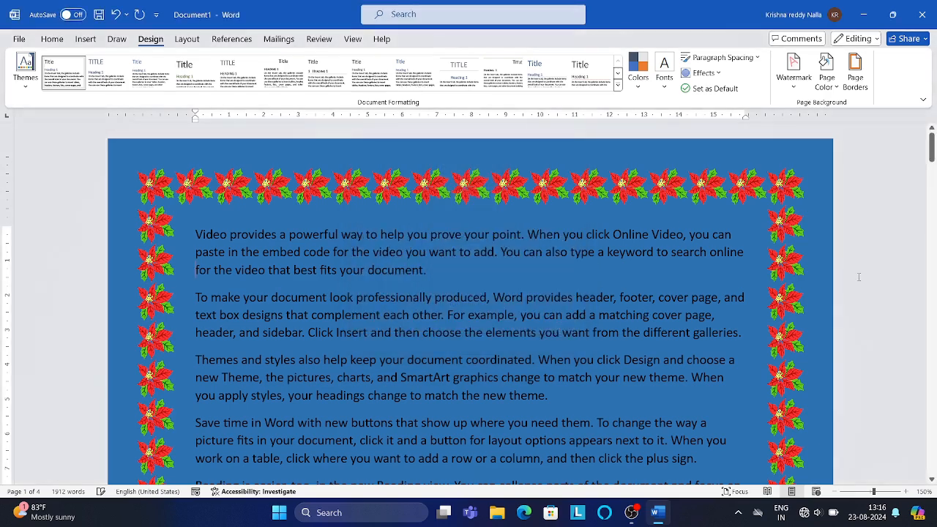
# - Change the custom watermark's layout to diagonal and apply it
pyautogui.moveTo(931, 143); pyautogui.dragTo(933, 172)
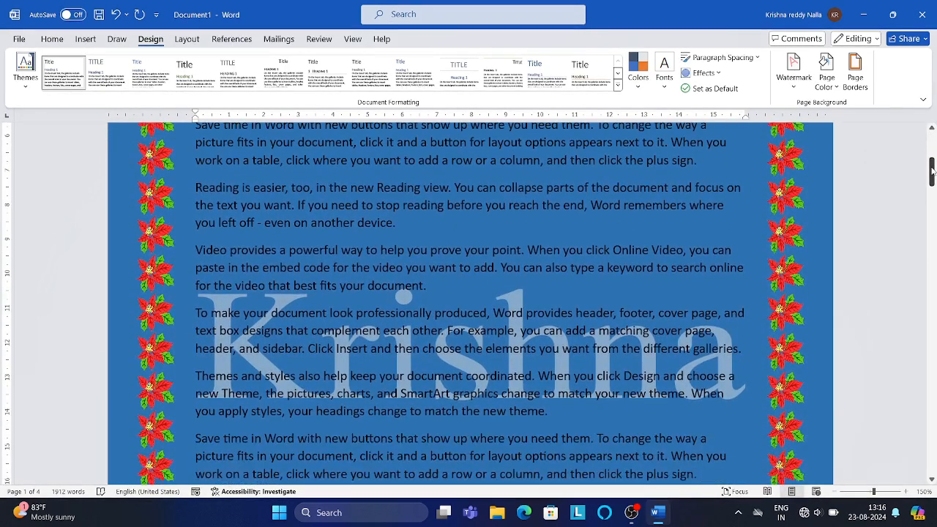
pyautogui.click(793, 71)
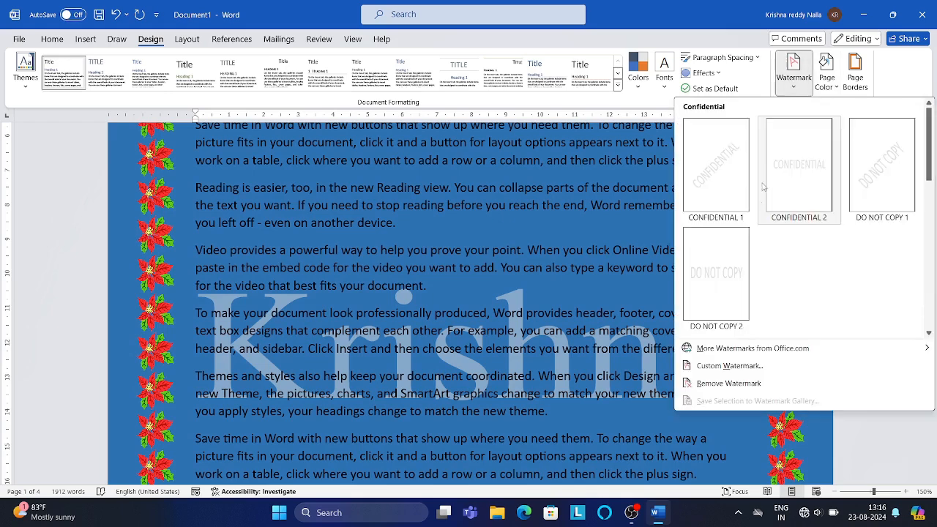
pyautogui.click(738, 368)
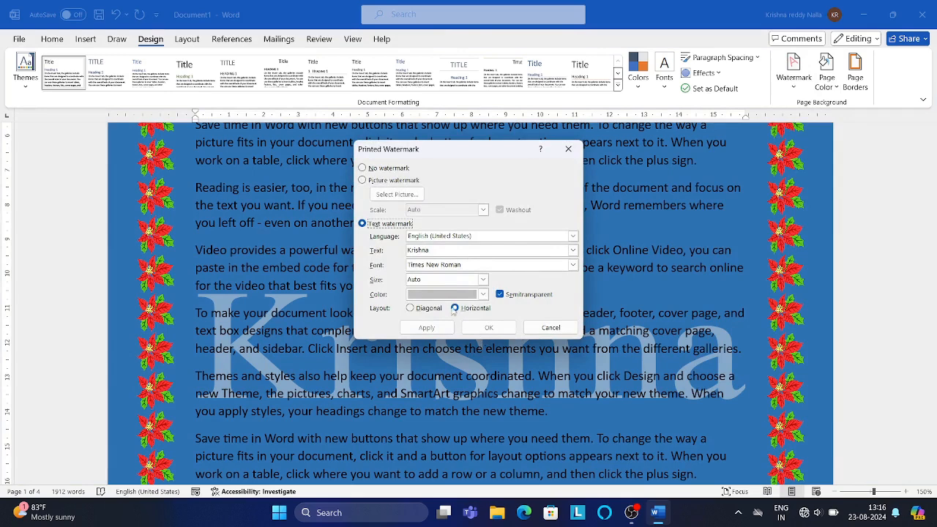
pyautogui.click(422, 311)
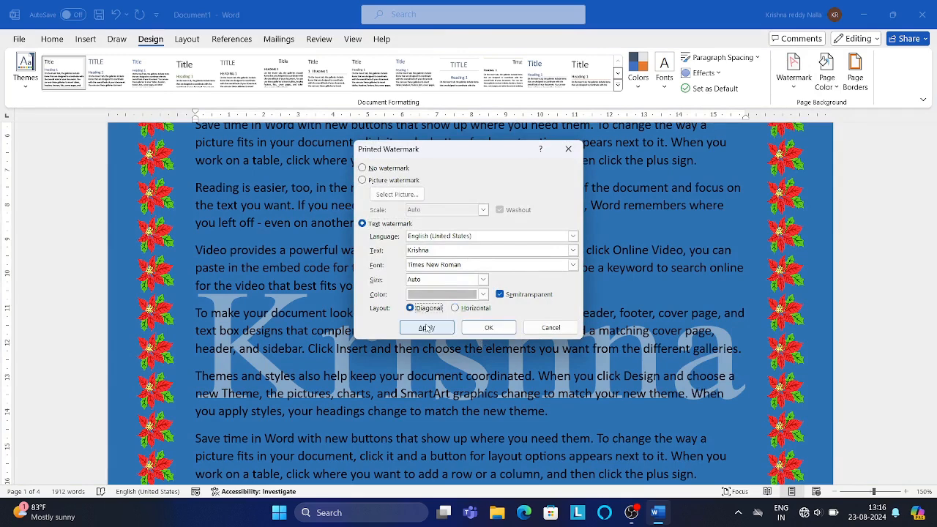
pyautogui.click(426, 327)
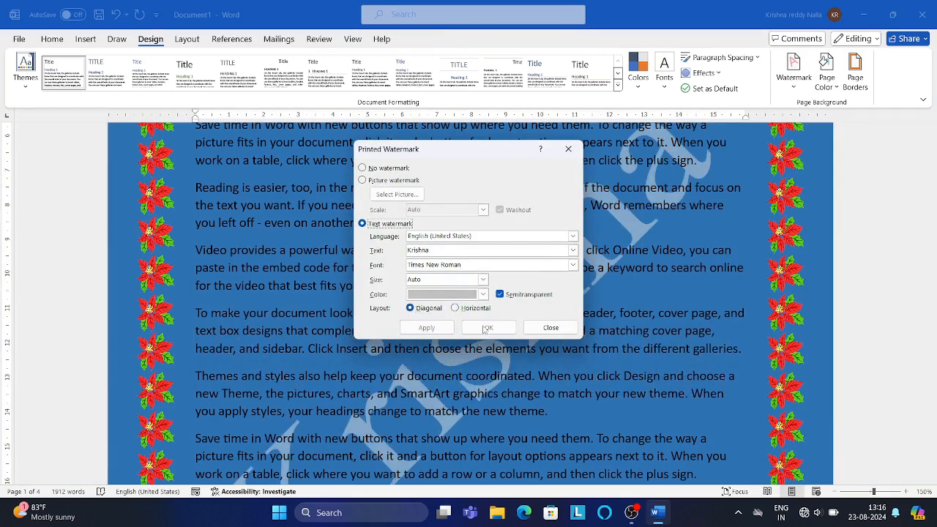
pyautogui.click(560, 329)
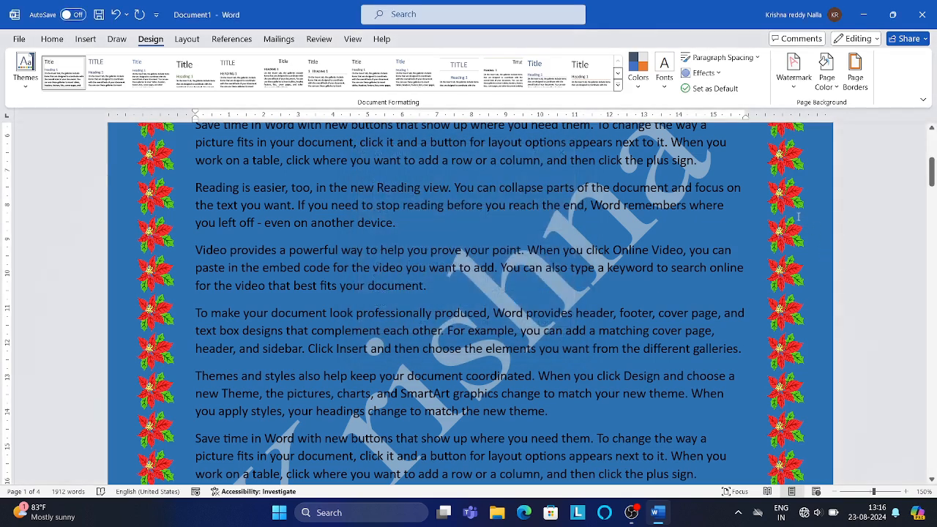
pyautogui.moveTo(931, 174)
pyautogui.mouseDown()
pyautogui.moveTo(931, 207)
pyautogui.moveTo(926, 173)
pyautogui.mouseUp()
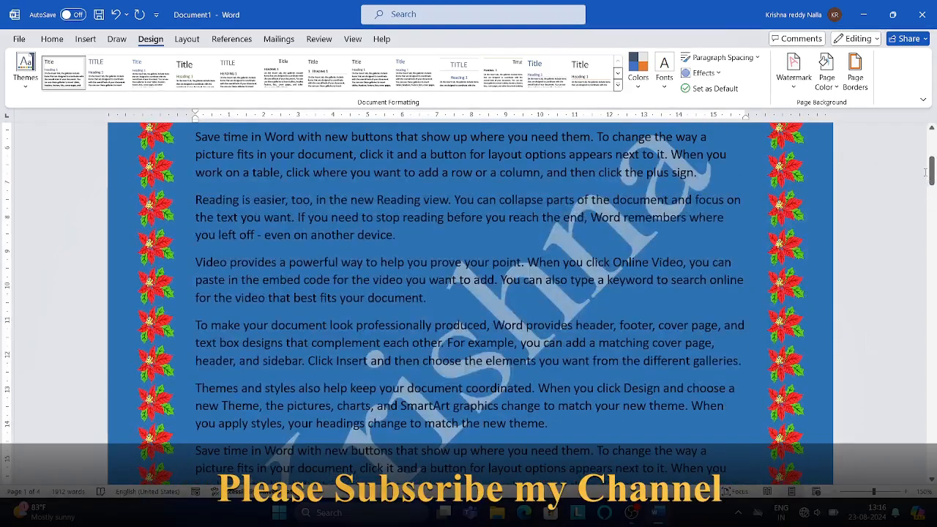